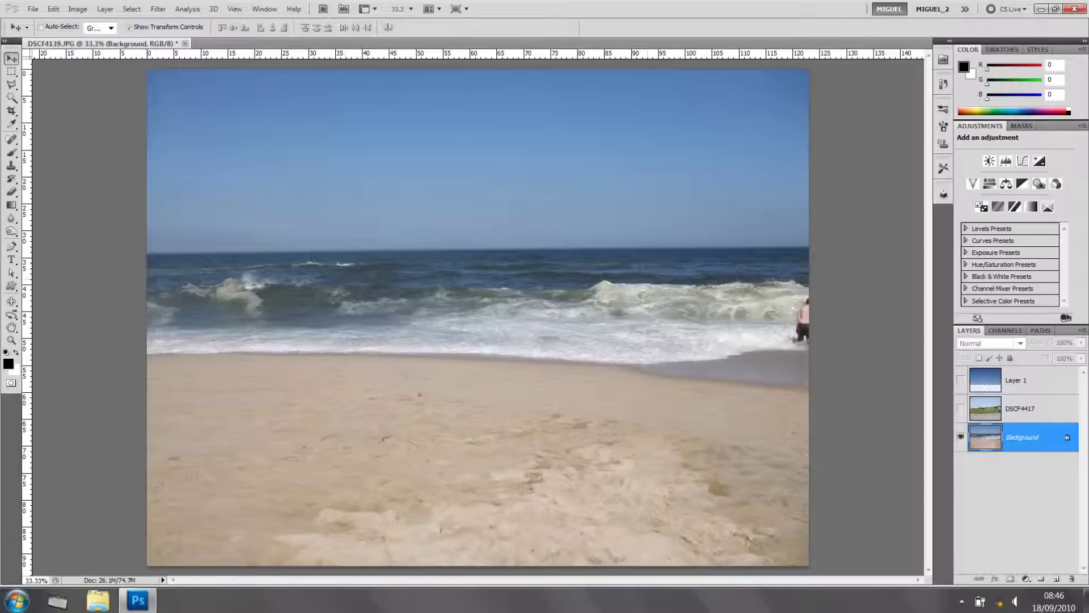
# Compare the beach background with the boat photo and leave the DSCF4417 layer visible
pyautogui.click(960, 409)
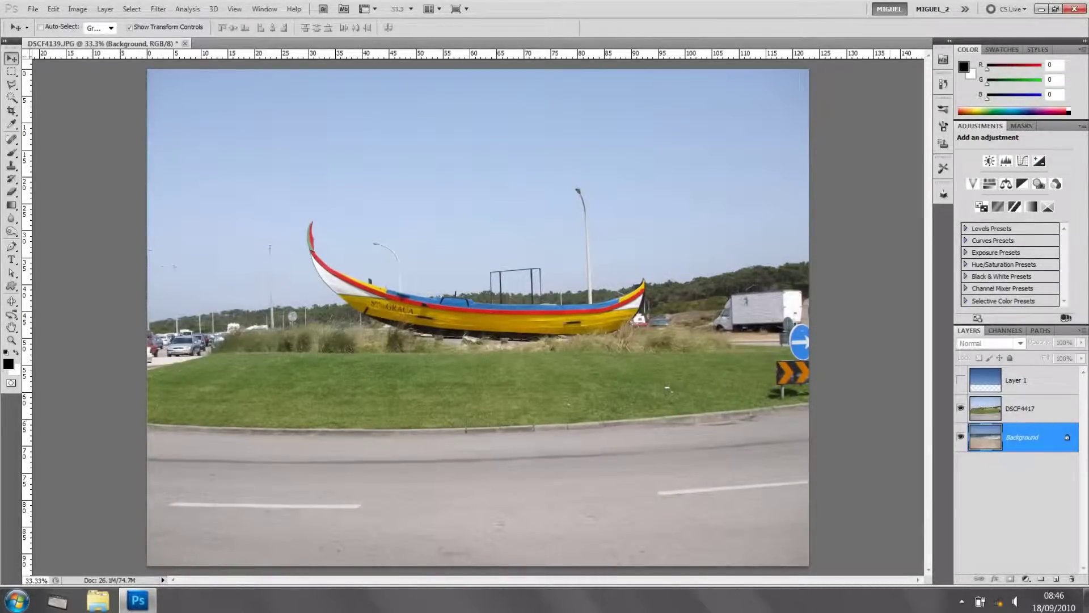
pyautogui.click(961, 408)
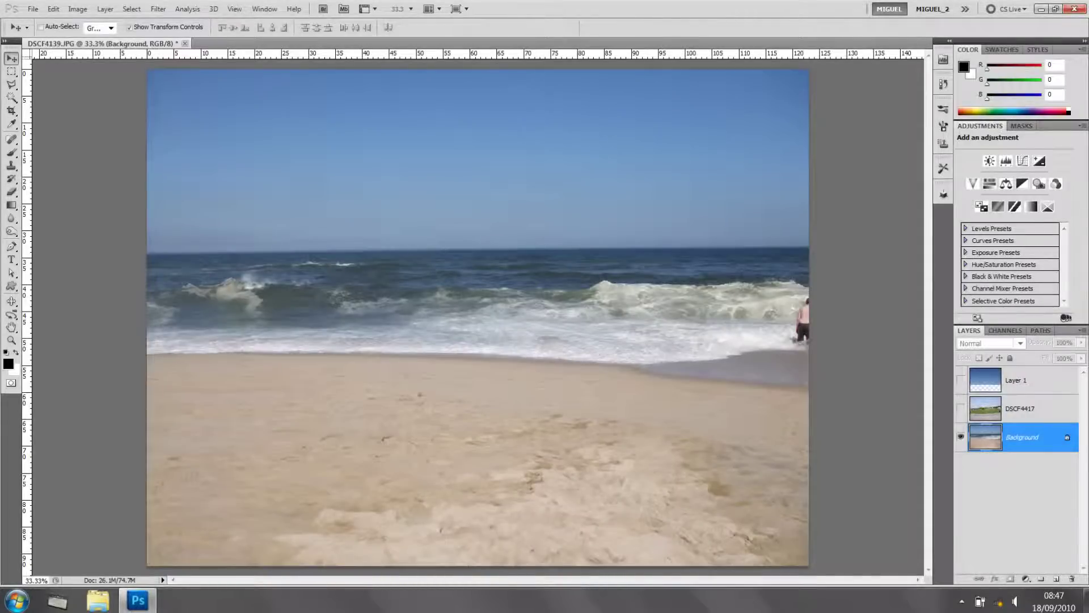
pyautogui.click(960, 409)
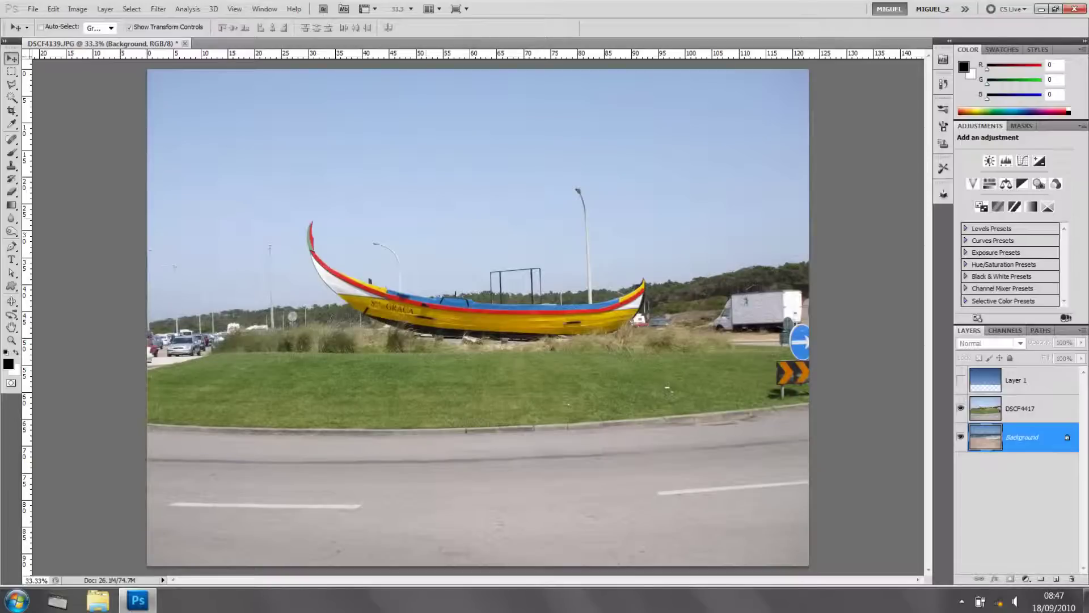
# Add a layer mask to the DSCF4417 boat layer
pyautogui.click(1021, 408)
pyautogui.scroll(2, 479, 273)
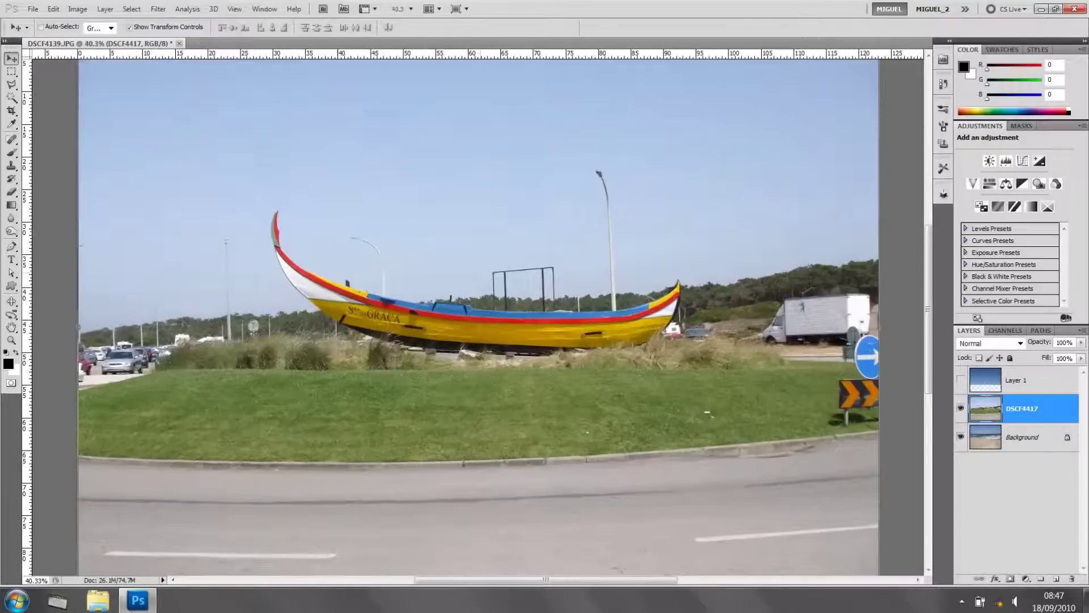
pyautogui.scroll(-2, 479, 273)
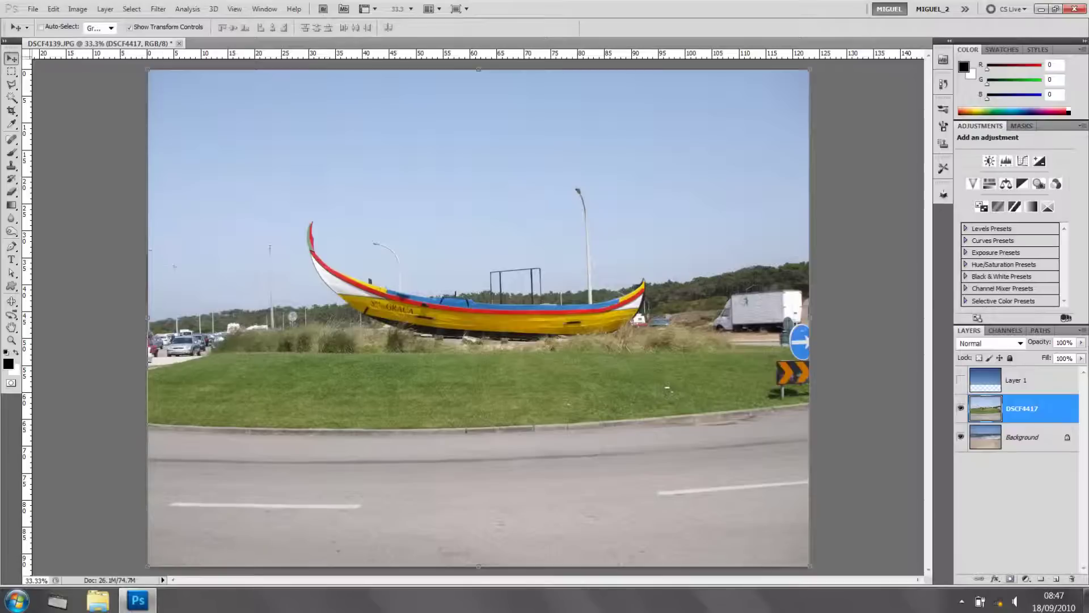
pyautogui.click(1011, 579)
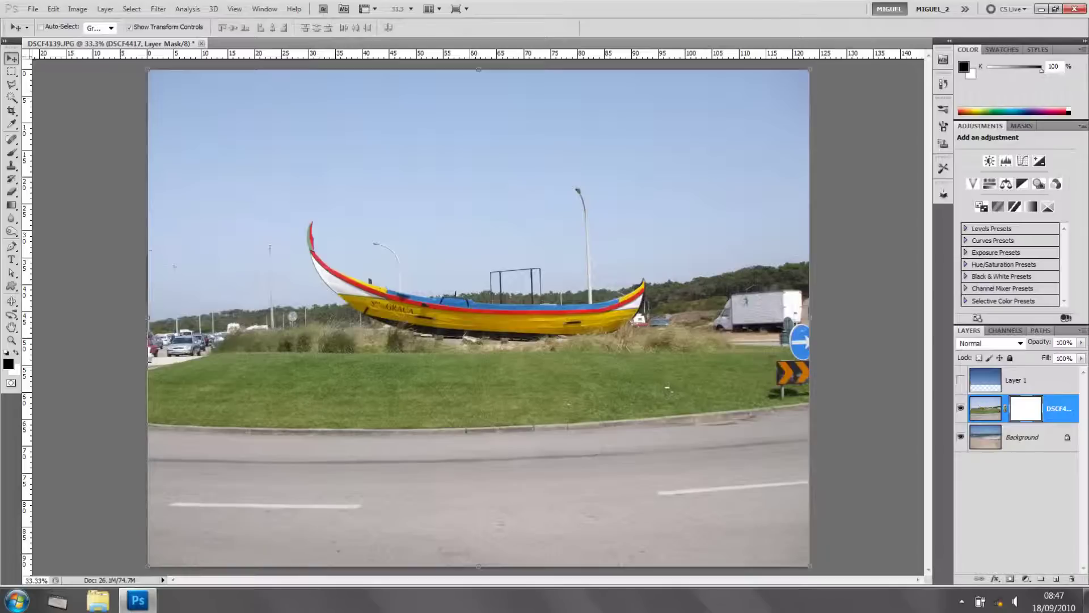
# Paint black on the mask over the grass below the boat's stern with the Brush, then enlarge the brush to 158 px
pyautogui.press('b')
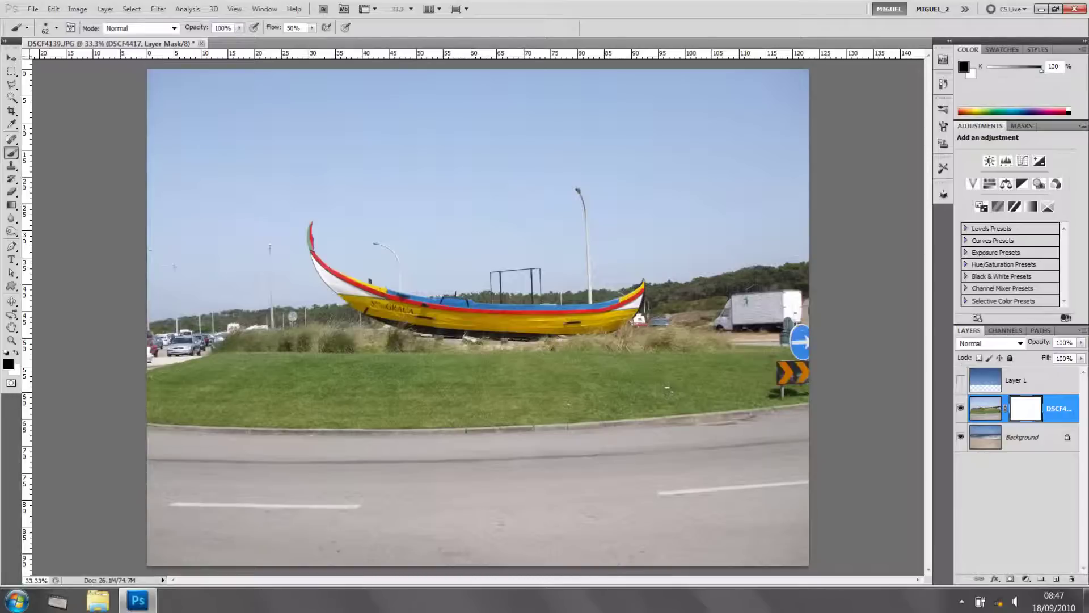
pyautogui.click(961, 408)
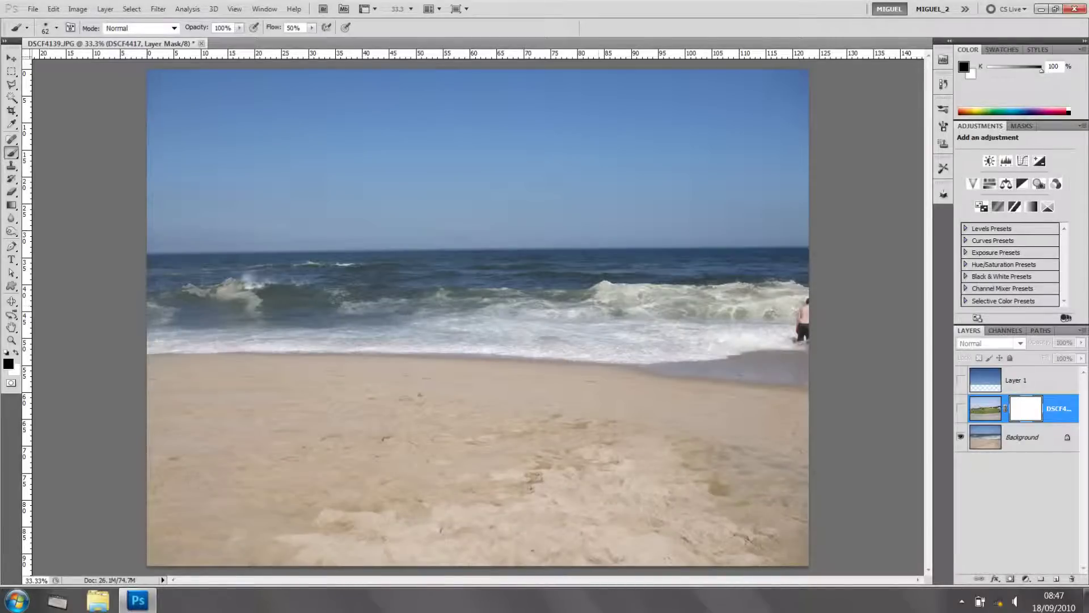
pyautogui.click(960, 408)
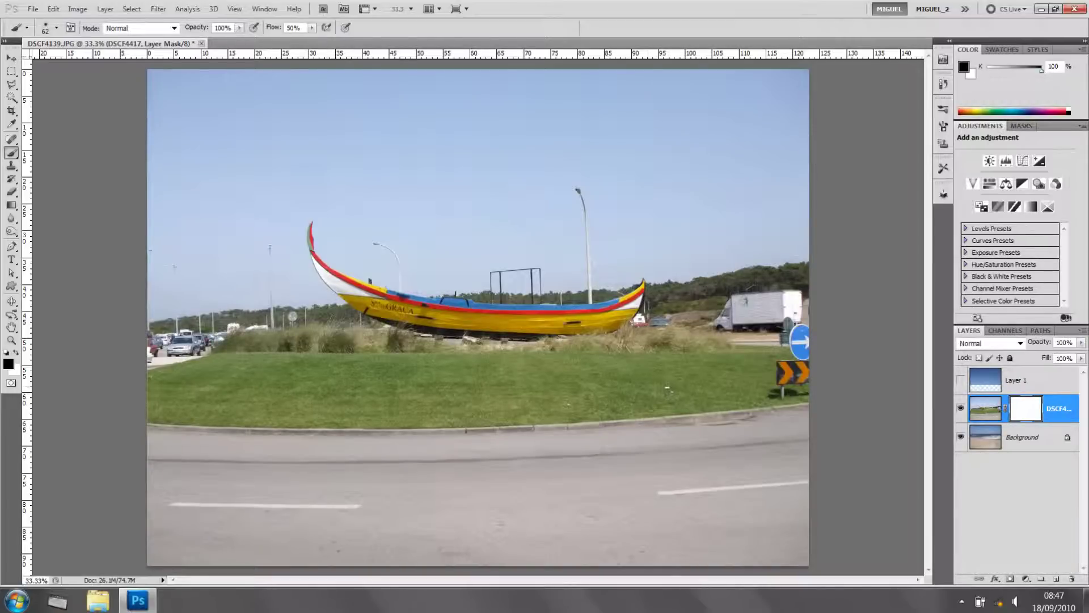
pyautogui.moveTo(651, 360)
pyautogui.mouseDown()
pyautogui.moveTo(518, 361)
pyautogui.moveTo(683, 348)
pyautogui.moveTo(528, 357)
pyautogui.mouseUp()
pyautogui.rightClick(556, 357)
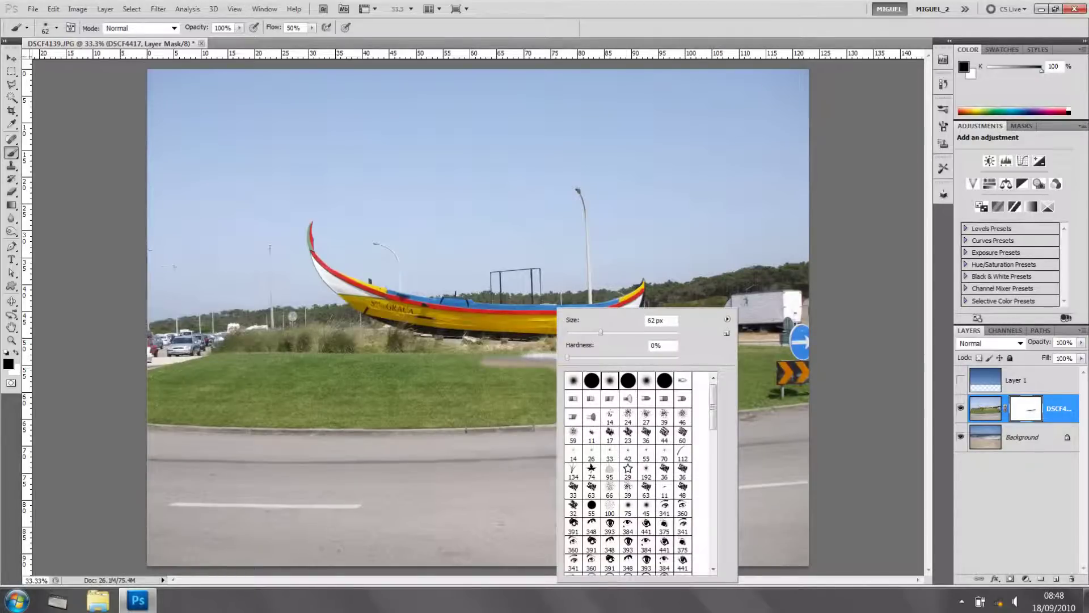
pyautogui.moveTo(601, 333); pyautogui.dragTo(613, 332)
# Mask out the grass below the bow, the kerb along the roundabout and the grass near the road sign
pyautogui.moveTo(470, 401)
pyautogui.mouseDown()
pyautogui.moveTo(247, 399)
pyautogui.moveTo(363, 391)
pyautogui.moveTo(318, 359)
pyautogui.moveTo(289, 377)
pyautogui.moveTo(335, 404)
pyautogui.moveTo(318, 406)
pyautogui.mouseUp()
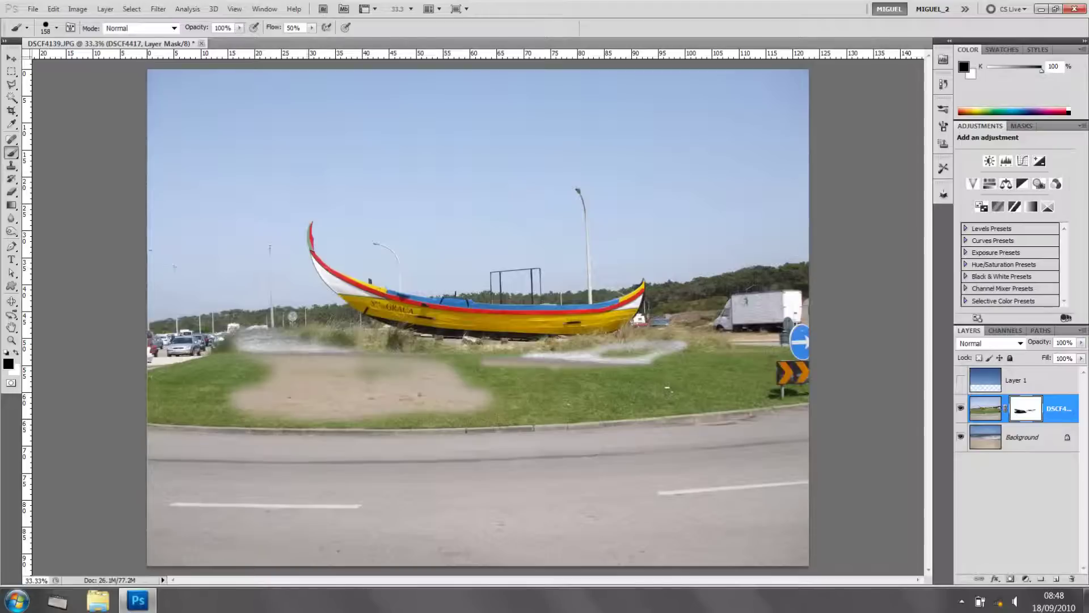
pyautogui.moveTo(237, 426)
pyautogui.mouseDown()
pyautogui.moveTo(627, 423)
pyautogui.moveTo(156, 439)
pyautogui.moveTo(696, 457)
pyautogui.moveTo(772, 455)
pyautogui.moveTo(763, 442)
pyautogui.moveTo(794, 432)
pyautogui.mouseUp()
pyautogui.moveTo(704, 420)
pyautogui.mouseDown()
pyautogui.moveTo(476, 403)
pyautogui.moveTo(800, 397)
pyautogui.moveTo(477, 386)
pyautogui.moveTo(783, 383)
pyautogui.mouseUp()
pyautogui.moveTo(664, 381); pyautogui.dragTo(783, 376)
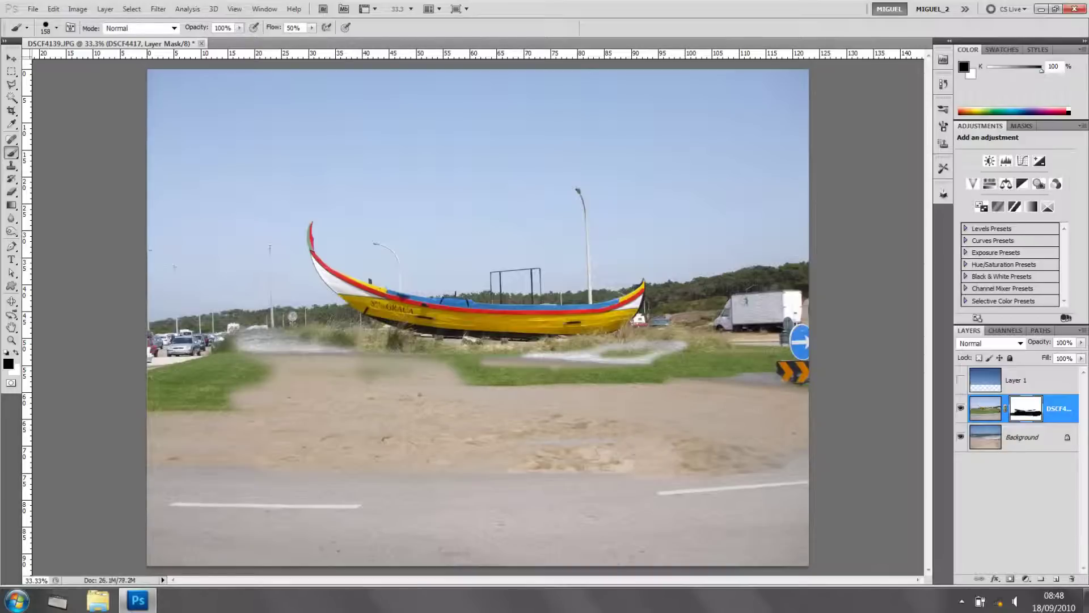
# Paint black on the mask over the remaining road and its white lane markings to expose the sand
pyautogui.moveTo(791, 462)
pyautogui.mouseDown()
pyautogui.moveTo(783, 477)
pyautogui.moveTo(800, 553)
pyautogui.moveTo(281, 550)
pyautogui.mouseUp()
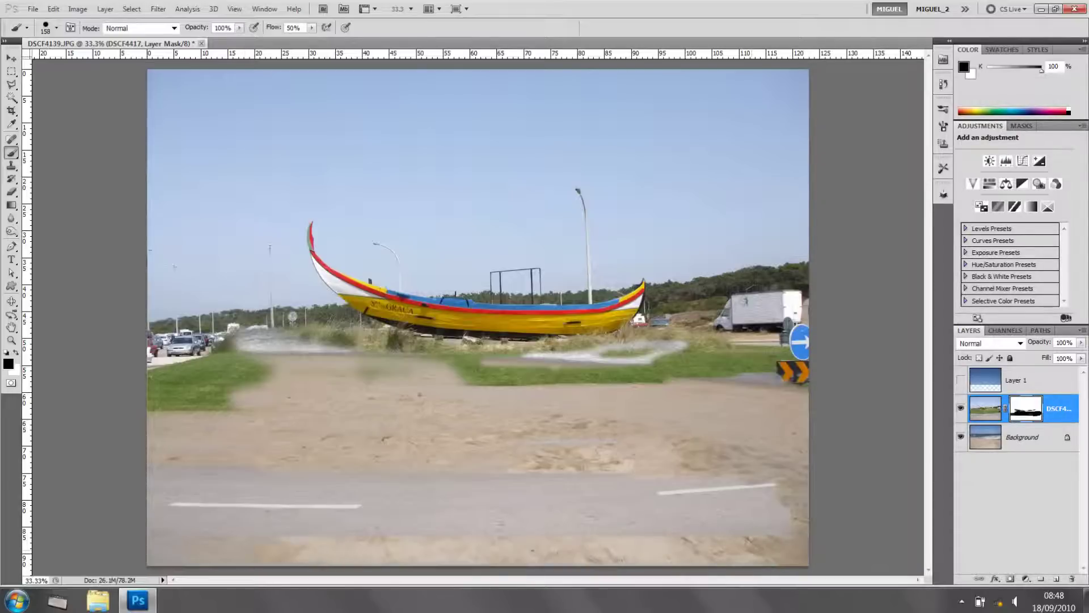
pyautogui.moveTo(777, 530); pyautogui.dragTo(294, 530)
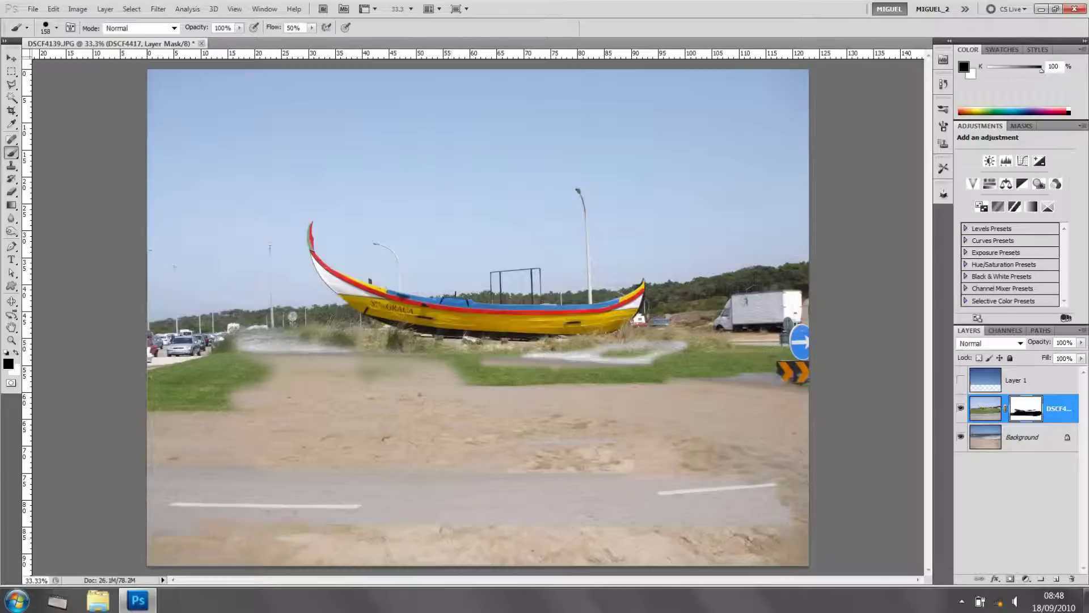
pyautogui.moveTo(162, 483)
pyautogui.mouseDown()
pyautogui.moveTo(170, 502)
pyautogui.moveTo(561, 502)
pyautogui.moveTo(738, 485)
pyautogui.moveTo(763, 496)
pyautogui.moveTo(596, 514)
pyautogui.mouseUp()
pyautogui.moveTo(779, 503)
pyautogui.mouseDown()
pyautogui.moveTo(743, 519)
pyautogui.moveTo(581, 506)
pyautogui.mouseUp()
pyautogui.moveTo(607, 442); pyautogui.dragTo(545, 442)
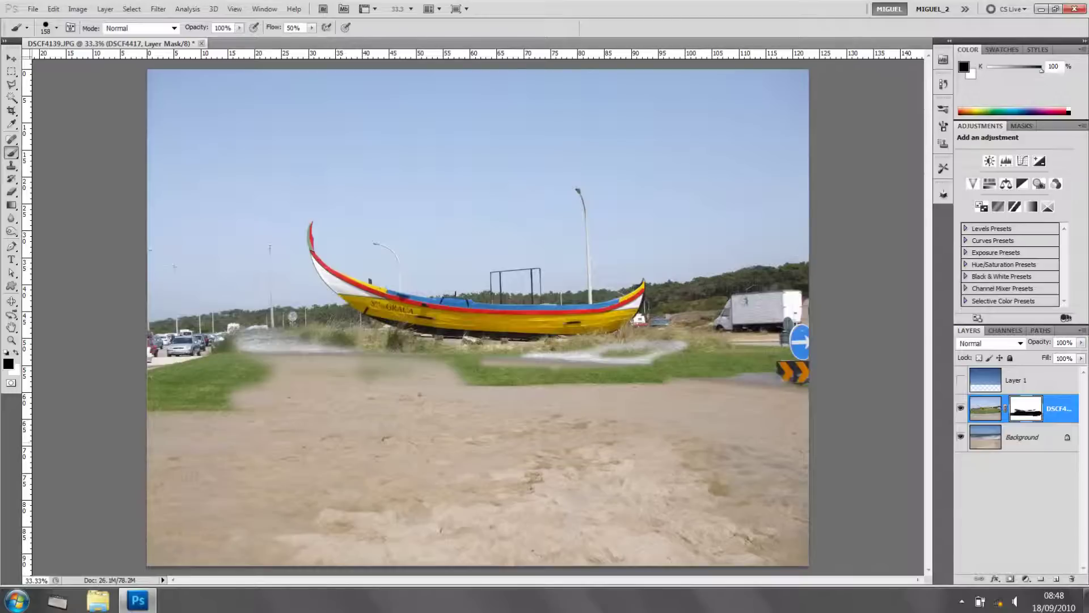
# Mask out the chevron sign, the parked cars and the remaining grass at both edges of the photo
pyautogui.moveTo(800, 392)
pyautogui.mouseDown()
pyautogui.moveTo(789, 382)
pyautogui.moveTo(797, 362)
pyautogui.mouseUp()
pyautogui.moveTo(162, 409)
pyautogui.mouseDown()
pyautogui.moveTo(158, 312)
pyautogui.moveTo(178, 398)
pyautogui.moveTo(203, 362)
pyautogui.mouseUp()
pyautogui.moveTo(203, 362); pyautogui.dragTo(227, 402)
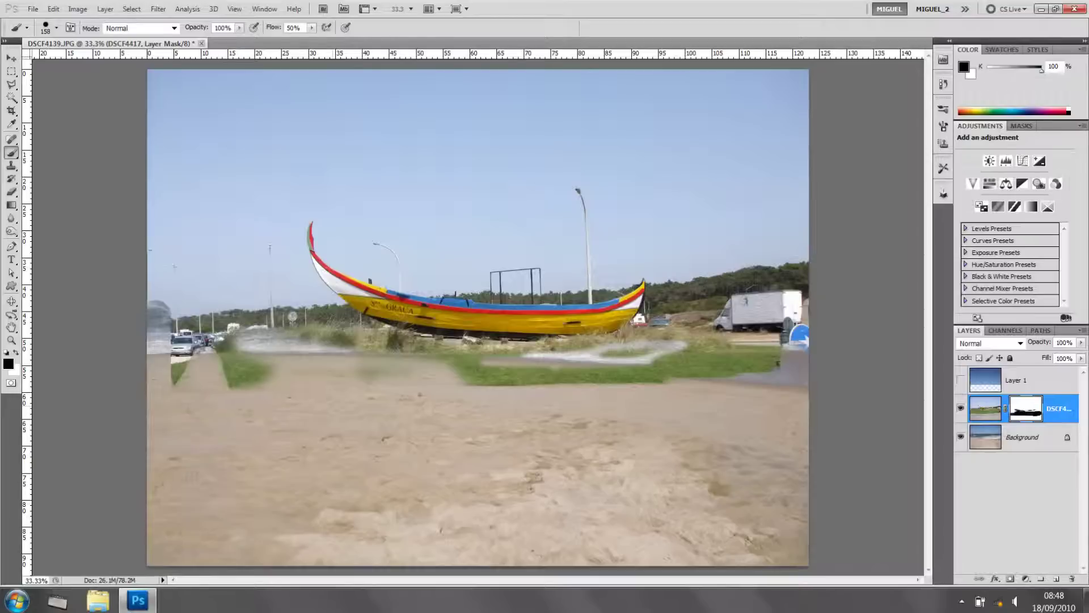
pyautogui.moveTo(669, 382); pyautogui.dragTo(459, 383)
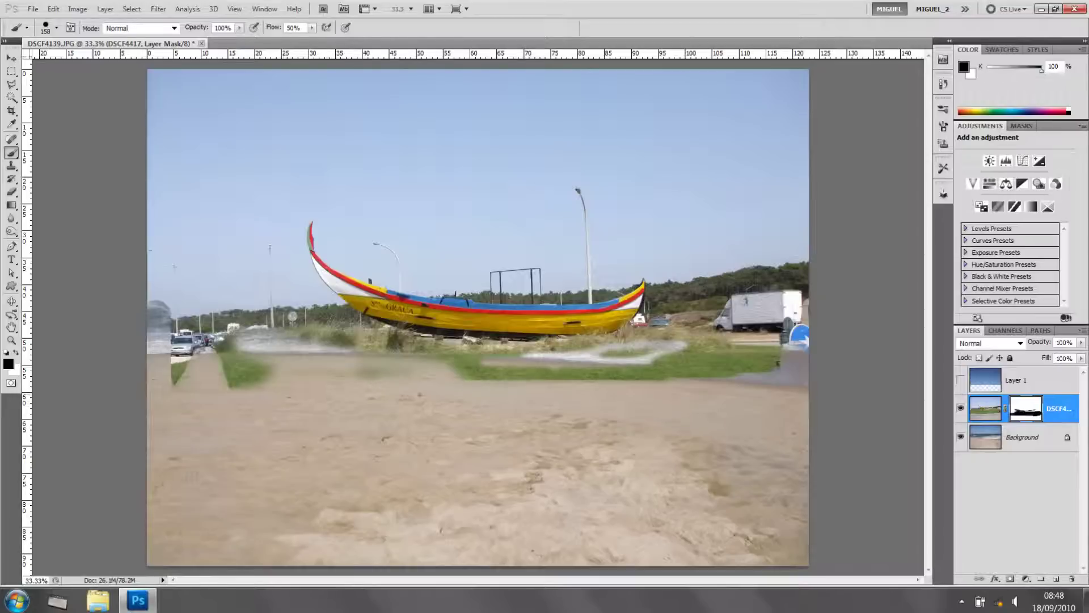
pyautogui.moveTo(270, 390)
pyautogui.mouseDown()
pyautogui.moveTo(177, 383)
pyautogui.moveTo(183, 366)
pyautogui.mouseUp()
# Mask out the outer sky, the distant trees, the truck and the remaining grass strip, keeping a rough area around the boat
pyautogui.moveTo(250, 352)
pyautogui.mouseDown()
pyautogui.moveTo(189, 292)
pyautogui.moveTo(176, 338)
pyautogui.moveTo(164, 239)
pyautogui.mouseUp()
pyautogui.moveTo(284, 346)
pyautogui.mouseDown()
pyautogui.moveTo(281, 269)
pyautogui.moveTo(321, 299)
pyautogui.moveTo(248, 328)
pyautogui.moveTo(200, 85)
pyautogui.moveTo(727, 94)
pyautogui.moveTo(558, 107)
pyautogui.moveTo(801, 78)
pyautogui.moveTo(413, 64)
pyautogui.moveTo(156, 85)
pyautogui.mouseUp()
pyautogui.moveTo(731, 94)
pyautogui.mouseDown()
pyautogui.moveTo(221, 109)
pyautogui.moveTo(800, 110)
pyautogui.moveTo(150, 118)
pyautogui.moveTo(174, 168)
pyautogui.moveTo(163, 167)
pyautogui.mouseUp()
pyautogui.moveTo(188, 131)
pyautogui.mouseDown()
pyautogui.moveTo(201, 283)
pyautogui.moveTo(207, 181)
pyautogui.moveTo(210, 310)
pyautogui.moveTo(225, 306)
pyautogui.moveTo(251, 136)
pyautogui.moveTo(224, 142)
pyautogui.moveTo(239, 113)
pyautogui.moveTo(637, 167)
pyautogui.moveTo(314, 143)
pyautogui.moveTo(805, 142)
pyautogui.moveTo(272, 135)
pyautogui.moveTo(796, 175)
pyautogui.moveTo(465, 195)
pyautogui.moveTo(266, 193)
pyautogui.moveTo(278, 170)
pyautogui.moveTo(612, 199)
pyautogui.moveTo(793, 283)
pyautogui.moveTo(787, 255)
pyautogui.moveTo(705, 362)
pyautogui.moveTo(703, 264)
pyautogui.moveTo(726, 361)
pyautogui.moveTo(767, 358)
pyautogui.mouseUp()
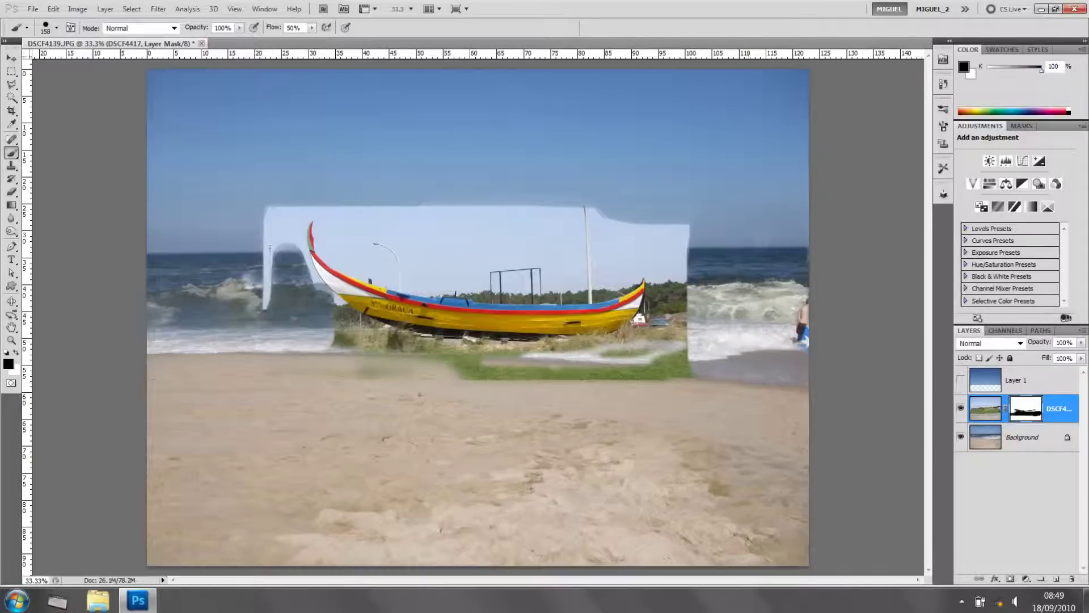
pyautogui.moveTo(801, 255); pyautogui.dragTo(801, 340)
pyautogui.moveTo(686, 349)
pyautogui.mouseDown()
pyautogui.moveTo(519, 362)
pyautogui.moveTo(406, 359)
pyautogui.moveTo(335, 341)
pyautogui.moveTo(689, 391)
pyautogui.moveTo(355, 382)
pyautogui.moveTo(678, 377)
pyautogui.mouseUp()
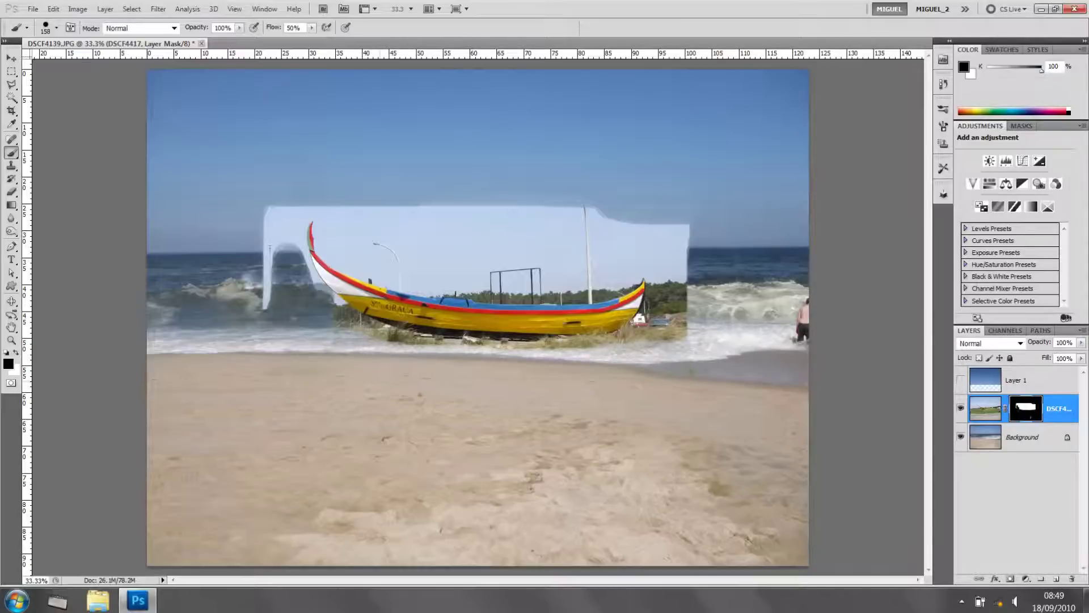
# Mask out a spot of sky and trees beside the stern tip and set the brush hardness to 36%
pyautogui.scroll(3, 707, 311)
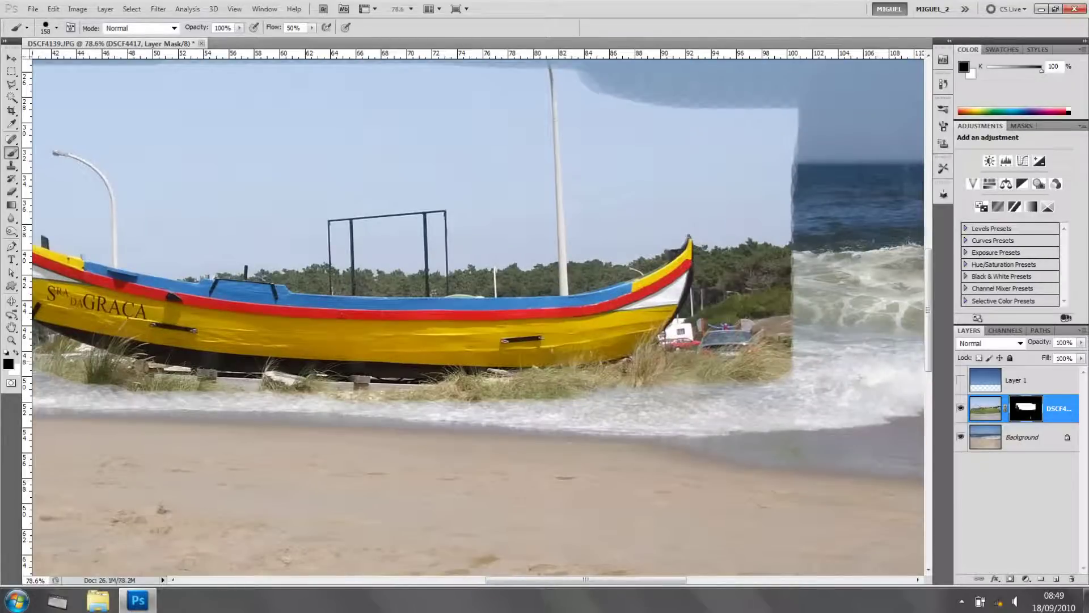
pyautogui.moveTo(739, 230)
pyautogui.mouseDown()
pyautogui.moveTo(740, 259)
pyautogui.moveTo(734, 235)
pyautogui.mouseUp()
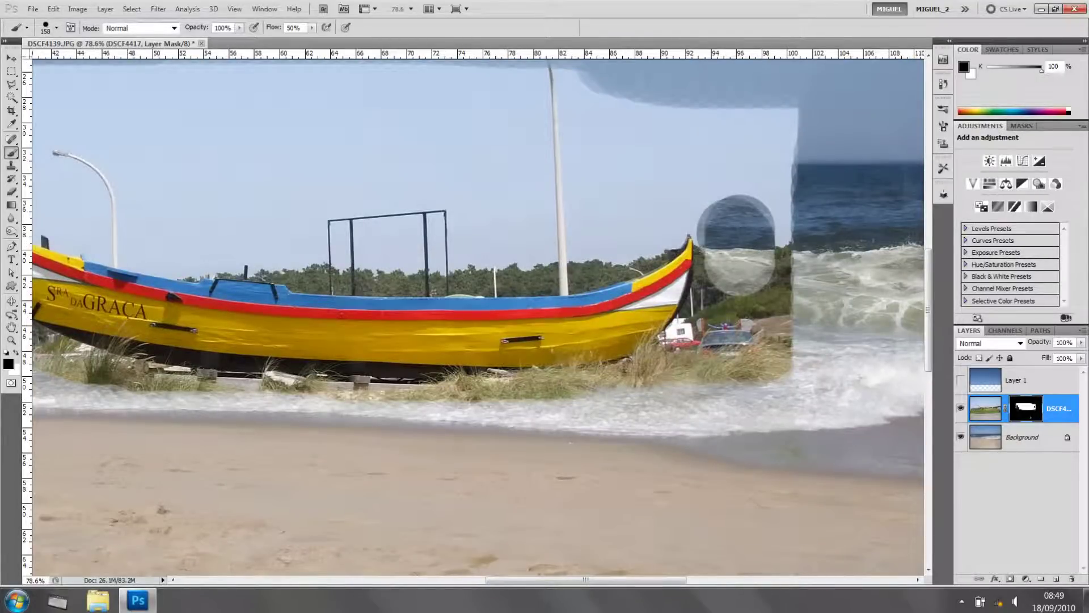
pyautogui.click(56, 28)
pyautogui.moveTo(127, 86); pyautogui.dragTo(59, 86)
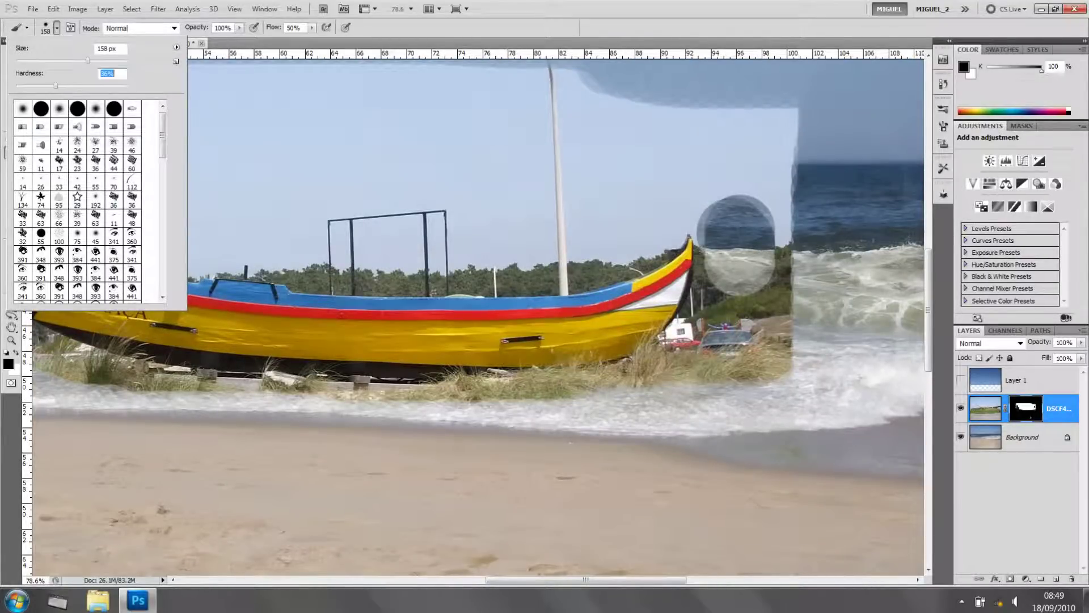
# Mask out the trees and cars behind the stern and the grass beneath the hull
pyautogui.moveTo(794, 258)
pyautogui.mouseDown()
pyautogui.moveTo(794, 284)
pyautogui.moveTo(774, 245)
pyautogui.moveTo(729, 270)
pyautogui.moveTo(696, 355)
pyautogui.moveTo(728, 255)
pyautogui.mouseUp()
pyautogui.moveTo(681, 340)
pyautogui.mouseDown()
pyautogui.moveTo(647, 380)
pyautogui.moveTo(678, 312)
pyautogui.moveTo(638, 368)
pyautogui.moveTo(547, 386)
pyautogui.moveTo(352, 392)
pyautogui.moveTo(207, 380)
pyautogui.mouseUp()
pyautogui.moveTo(726, 377)
pyautogui.mouseDown()
pyautogui.moveTo(752, 355)
pyautogui.moveTo(238, 375)
pyautogui.mouseUp()
# Mask out the sky, tall lamp post, metal frame and trees above the stern half of the boat
pyautogui.moveTo(482, 192)
pyautogui.mouseDown()
pyautogui.moveTo(676, 137)
pyautogui.moveTo(533, 136)
pyautogui.moveTo(766, 139)
pyautogui.moveTo(714, 181)
pyautogui.mouseUp()
pyautogui.moveTo(783, 204)
pyautogui.mouseDown()
pyautogui.moveTo(323, 198)
pyautogui.moveTo(596, 108)
pyautogui.moveTo(397, 96)
pyautogui.moveTo(451, 133)
pyautogui.mouseUp()
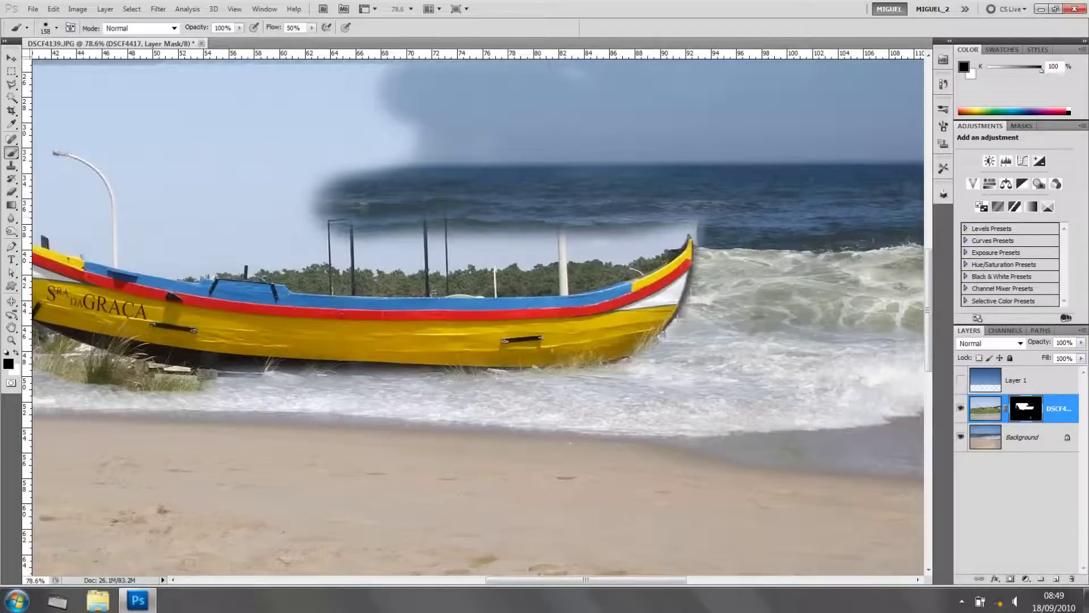
pyautogui.moveTo(423, 232)
pyautogui.mouseDown()
pyautogui.moveTo(414, 242)
pyautogui.moveTo(502, 245)
pyautogui.moveTo(635, 222)
pyautogui.moveTo(618, 243)
pyautogui.moveTo(584, 252)
pyautogui.moveTo(485, 249)
pyautogui.moveTo(454, 272)
pyautogui.moveTo(414, 261)
pyautogui.mouseUp()
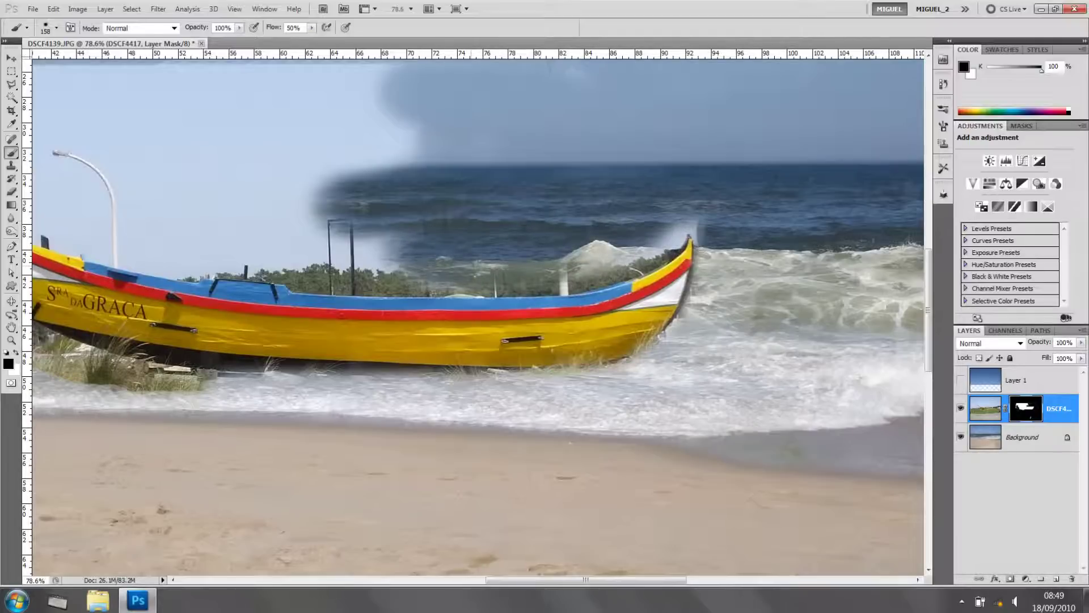
pyautogui.moveTo(499, 289)
pyautogui.mouseDown()
pyautogui.moveTo(619, 278)
pyautogui.moveTo(712, 217)
pyautogui.moveTo(601, 173)
pyautogui.moveTo(401, 169)
pyautogui.mouseUp()
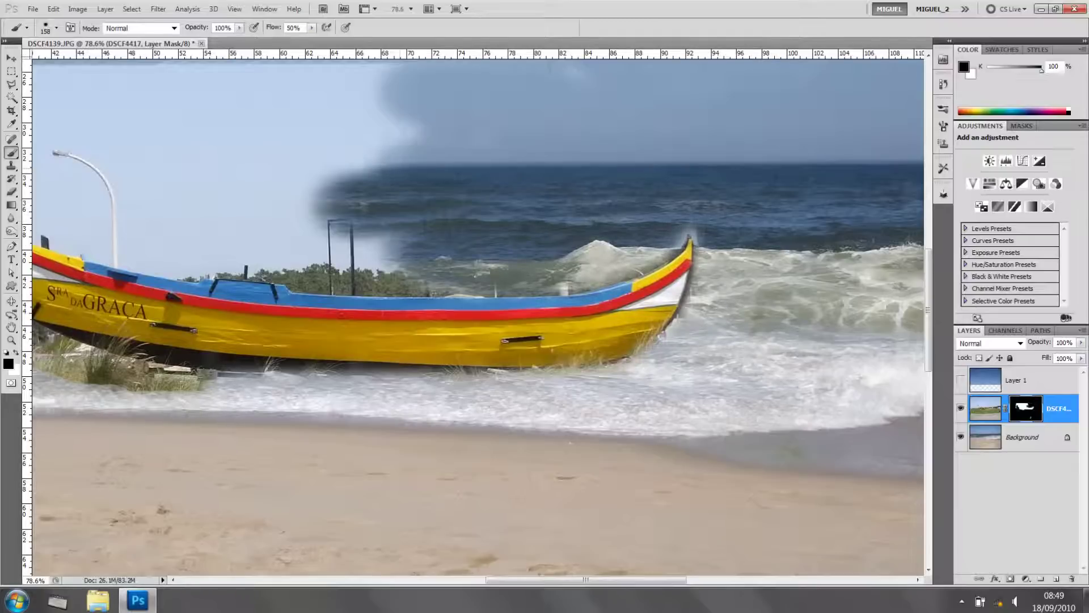
pyautogui.moveTo(369, 212); pyautogui.dragTo(695, 222)
pyautogui.moveTo(636, 159)
pyautogui.mouseDown()
pyautogui.moveTo(624, 125)
pyautogui.moveTo(721, 91)
pyautogui.moveTo(187, 94)
pyautogui.moveTo(136, 239)
pyautogui.moveTo(137, 301)
pyautogui.moveTo(133, 91)
pyautogui.mouseUp()
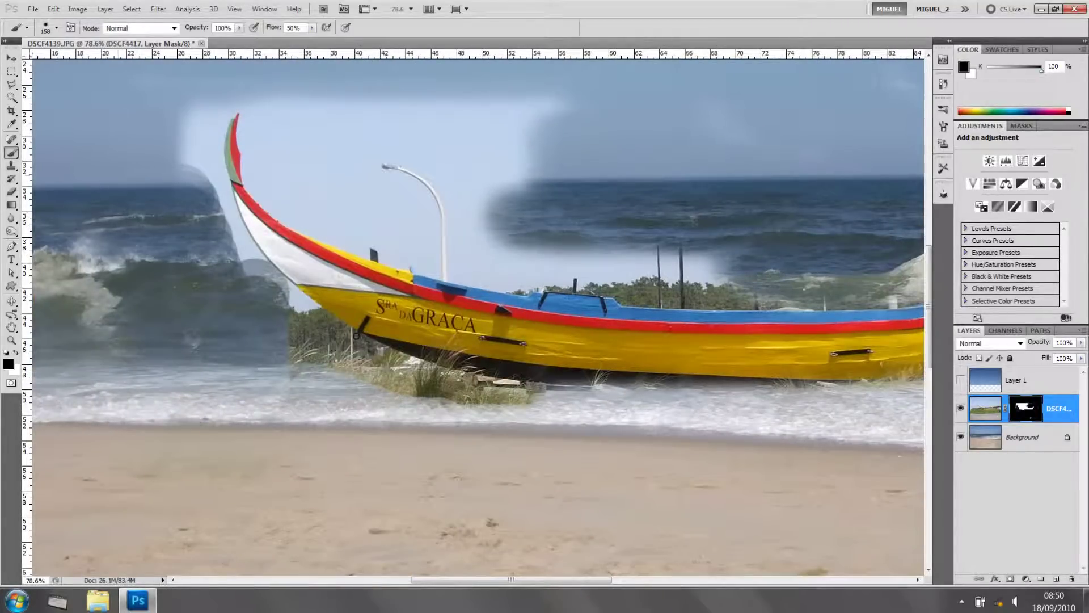
# Mask out the sky outside the bow and the grass and wooden supports along the underside of the hull
pyautogui.moveTo(196, 114)
pyautogui.mouseDown()
pyautogui.moveTo(211, 193)
pyautogui.moveTo(245, 272)
pyautogui.mouseUp()
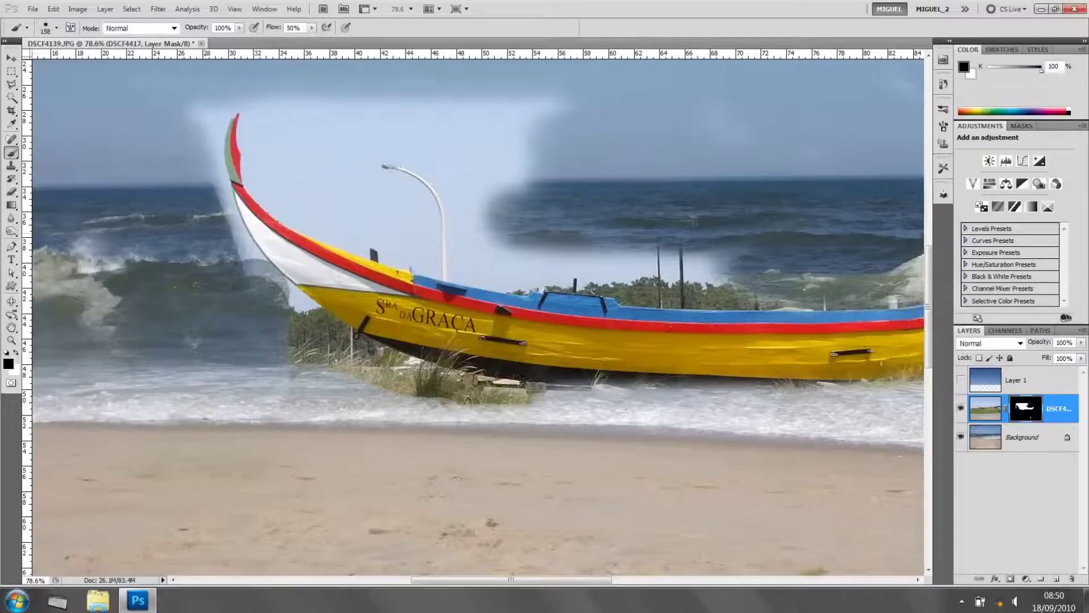
pyautogui.moveTo(306, 352)
pyautogui.mouseDown()
pyautogui.moveTo(530, 400)
pyautogui.moveTo(431, 388)
pyautogui.moveTo(341, 349)
pyautogui.moveTo(241, 250)
pyautogui.moveTo(220, 196)
pyautogui.mouseUp()
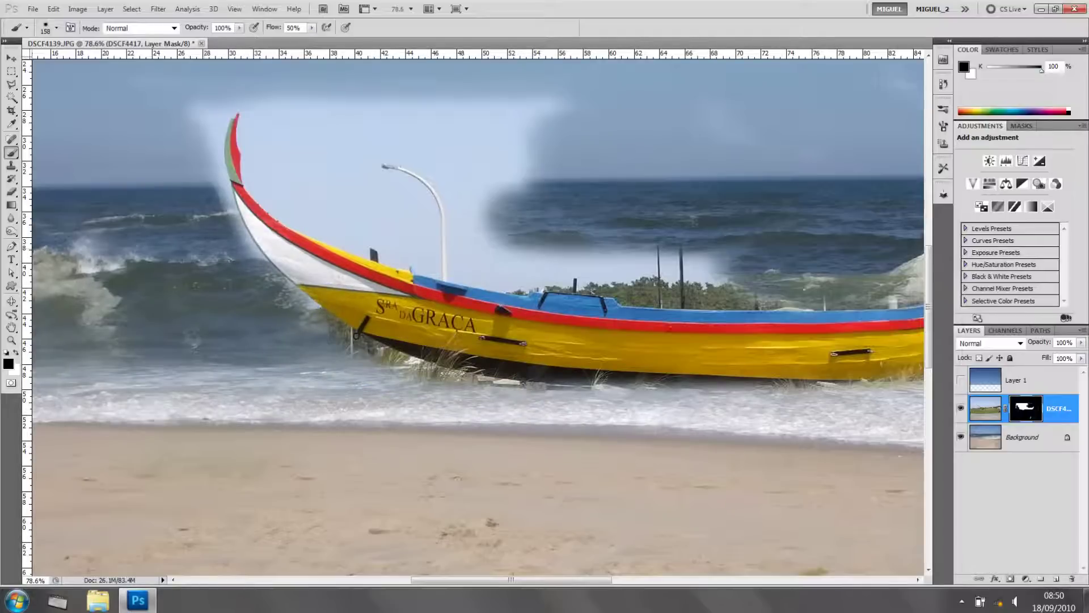
pyautogui.moveTo(357, 336)
pyautogui.mouseDown()
pyautogui.moveTo(412, 366)
pyautogui.moveTo(293, 304)
pyautogui.moveTo(244, 255)
pyautogui.mouseUp()
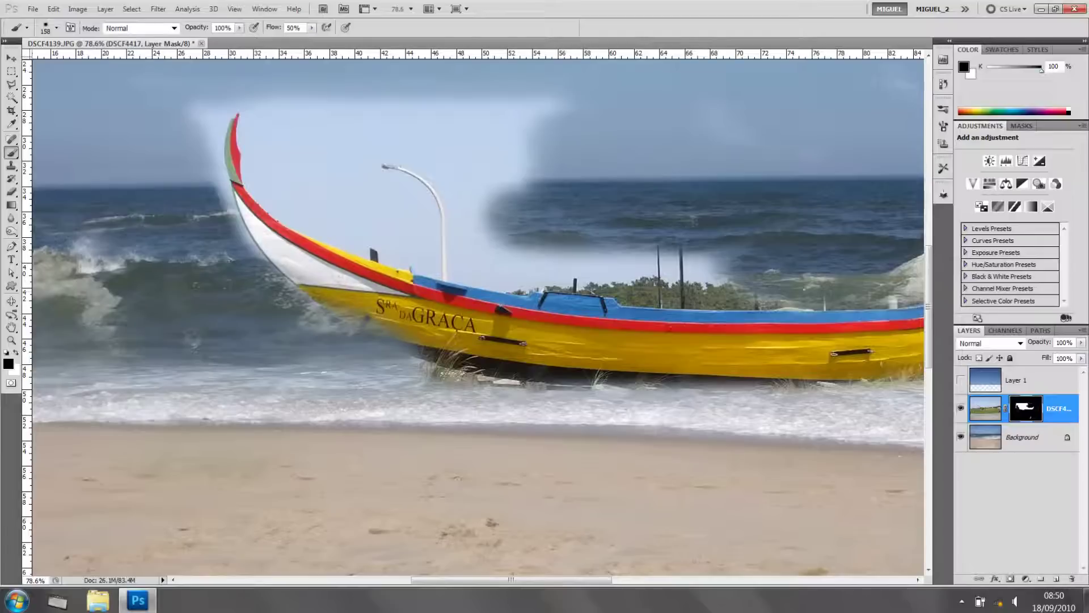
pyautogui.moveTo(423, 377)
pyautogui.mouseDown()
pyautogui.moveTo(474, 391)
pyautogui.moveTo(483, 376)
pyautogui.moveTo(774, 387)
pyautogui.mouseUp()
pyautogui.moveTo(451, 389); pyautogui.dragTo(877, 404)
# Mask out the sky, curved lamp post and trees above the bow half of the boat, undoing one unwanted stroke
pyautogui.moveTo(340, 216)
pyautogui.mouseDown()
pyautogui.moveTo(360, 206)
pyautogui.moveTo(571, 253)
pyautogui.moveTo(709, 267)
pyautogui.moveTo(636, 278)
pyautogui.moveTo(729, 277)
pyautogui.moveTo(415, 239)
pyautogui.moveTo(286, 190)
pyautogui.moveTo(281, 128)
pyautogui.moveTo(504, 125)
pyautogui.mouseUp()
pyautogui.moveTo(394, 121)
pyautogui.mouseDown()
pyautogui.moveTo(536, 128)
pyautogui.moveTo(343, 167)
pyautogui.moveTo(511, 190)
pyautogui.moveTo(420, 195)
pyautogui.moveTo(247, 169)
pyautogui.mouseUp()
pyautogui.moveTo(248, 168)
pyautogui.mouseDown()
pyautogui.moveTo(318, 142)
pyautogui.moveTo(426, 199)
pyautogui.moveTo(675, 261)
pyautogui.moveTo(562, 267)
pyautogui.moveTo(301, 210)
pyautogui.moveTo(272, 125)
pyautogui.moveTo(482, 139)
pyautogui.moveTo(550, 105)
pyautogui.moveTo(326, 103)
pyautogui.moveTo(505, 193)
pyautogui.moveTo(398, 179)
pyautogui.mouseUp()
pyautogui.hotkey('ctrl', 'z')
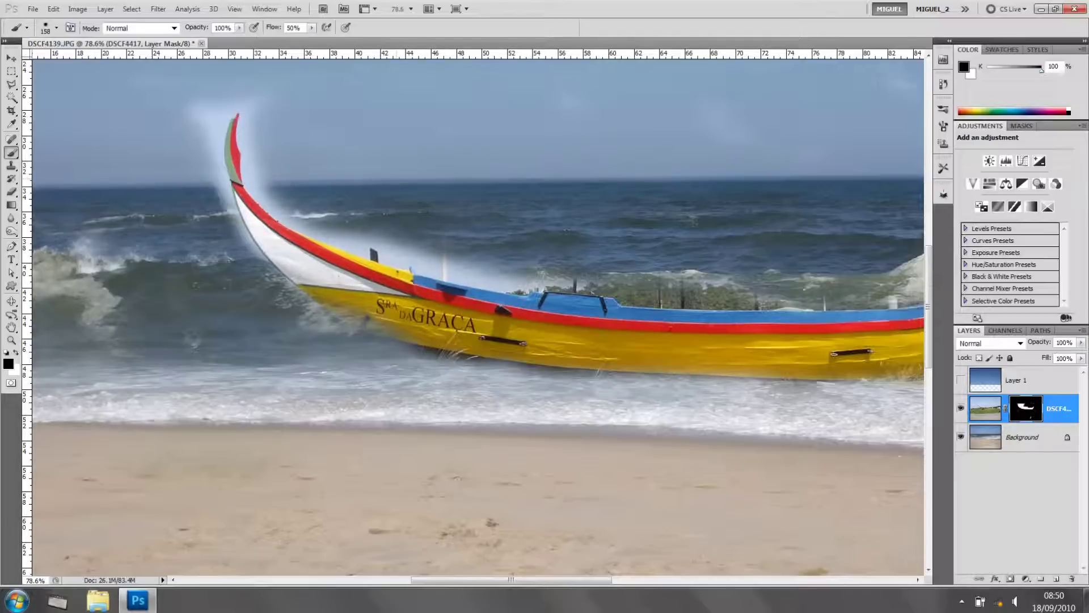
pyautogui.moveTo(443, 250)
pyautogui.mouseDown()
pyautogui.moveTo(386, 238)
pyautogui.moveTo(499, 271)
pyautogui.mouseUp()
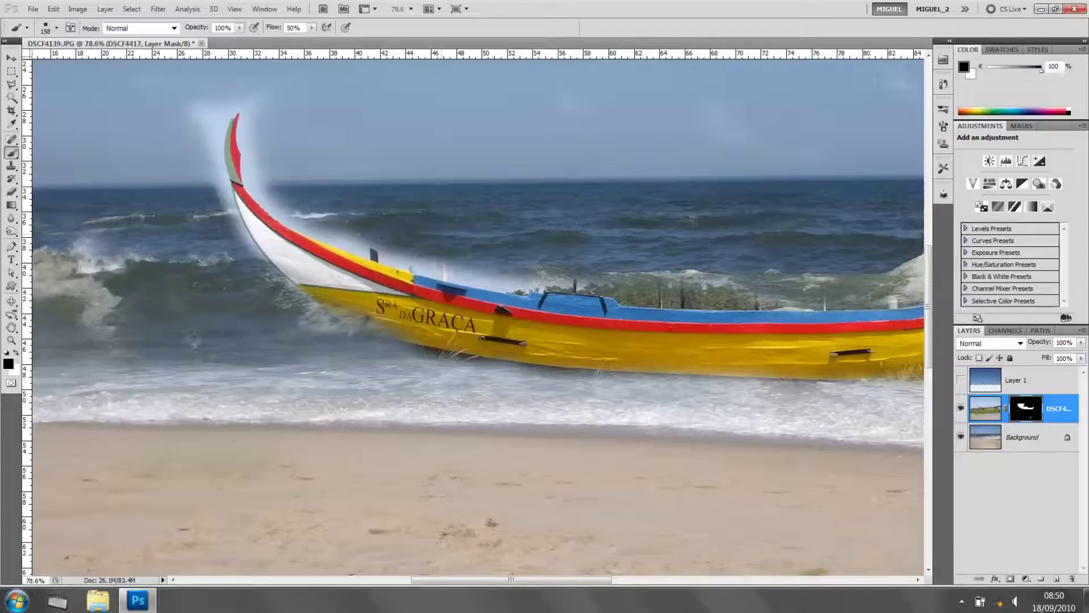
pyautogui.moveTo(657, 244)
pyautogui.mouseDown()
pyautogui.moveTo(281, 224)
pyautogui.moveTo(411, 221)
pyautogui.moveTo(461, 248)
pyautogui.moveTo(334, 231)
pyautogui.moveTo(492, 255)
pyautogui.moveTo(527, 238)
pyautogui.mouseUp()
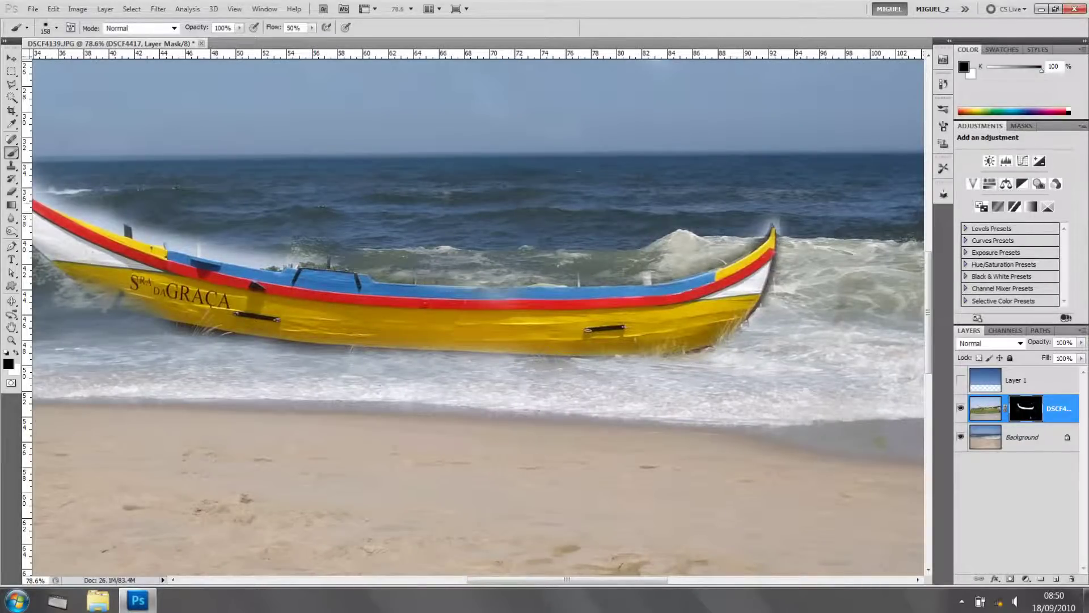
# Reduce the pale sky halo outside the bow tip and paint black on the mask over the stern half of the boat
pyautogui.hotkey('ctrl', '0')
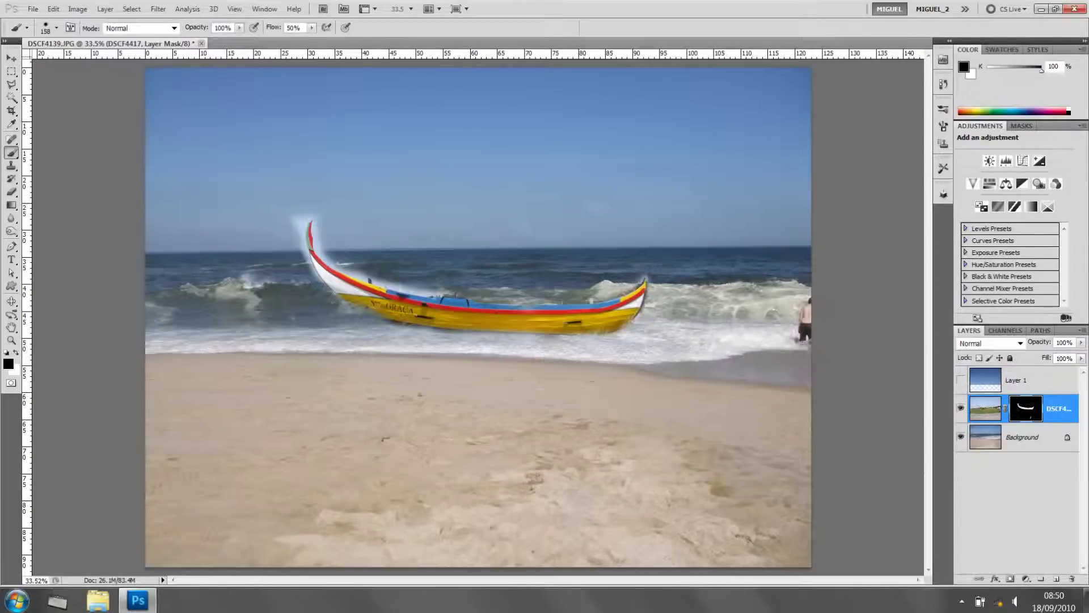
pyautogui.click(296, 223)
pyautogui.moveTo(479, 318)
pyautogui.mouseDown()
pyautogui.moveTo(618, 312)
pyautogui.moveTo(650, 281)
pyautogui.mouseUp()
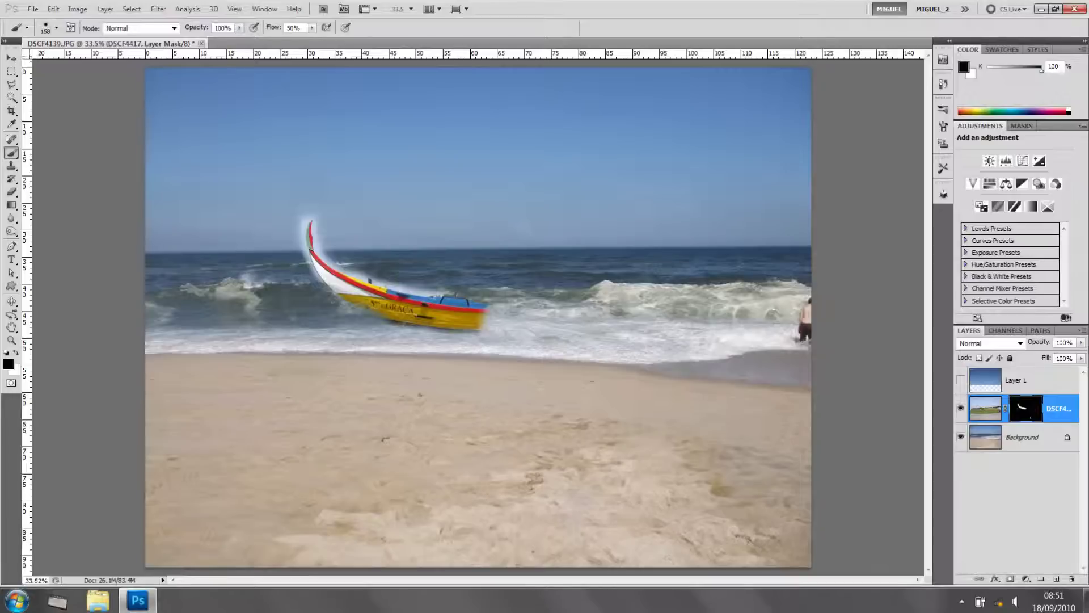
# Swap the foreground colour to white and paint on the mask to restore the stern half and the area around the boat
pyautogui.click(16, 352)
pyautogui.moveTo(482, 320)
pyautogui.mouseDown()
pyautogui.moveTo(590, 320)
pyautogui.moveTo(644, 301)
pyautogui.moveTo(651, 280)
pyautogui.moveTo(397, 286)
pyautogui.moveTo(374, 264)
pyautogui.moveTo(288, 244)
pyautogui.moveTo(670, 244)
pyautogui.moveTo(568, 270)
pyautogui.moveTo(693, 278)
pyautogui.mouseUp()
pyautogui.moveTo(693, 278)
pyautogui.mouseDown()
pyautogui.moveTo(350, 270)
pyautogui.moveTo(533, 275)
pyautogui.mouseUp()
pyautogui.moveTo(533, 275)
pyautogui.mouseDown()
pyautogui.moveTo(647, 323)
pyautogui.moveTo(391, 335)
pyautogui.mouseUp()
pyautogui.moveTo(391, 336); pyautogui.dragTo(704, 323)
pyautogui.moveTo(624, 326); pyautogui.dragTo(732, 329)
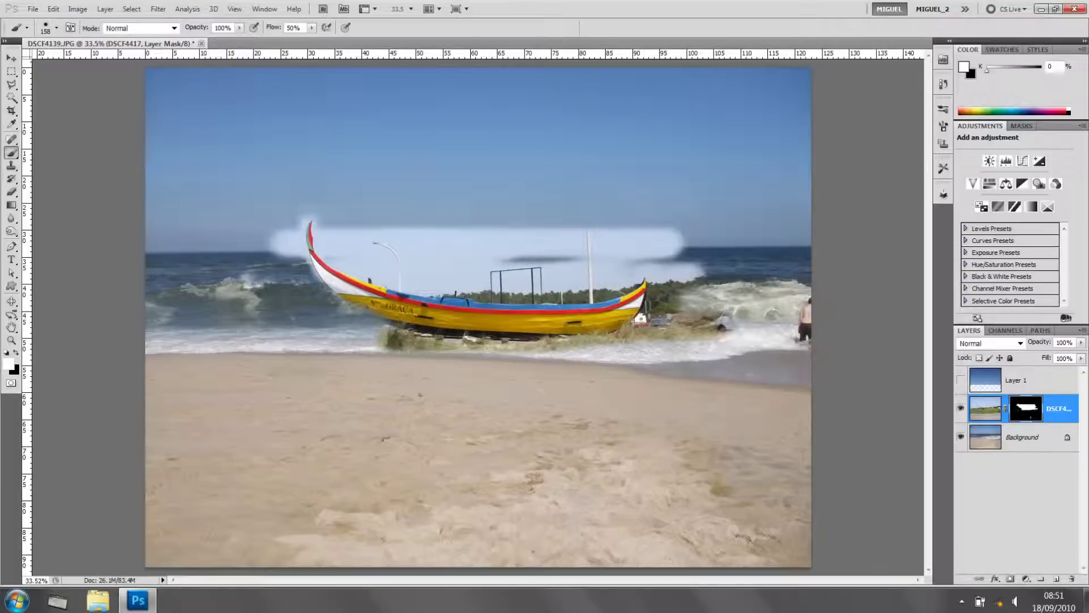
# Delete the painted layer mask from the DSCF4417 layer and choose the Quick Selection tool
pyautogui.rightClick(1026, 408)
pyautogui.click(964, 437)
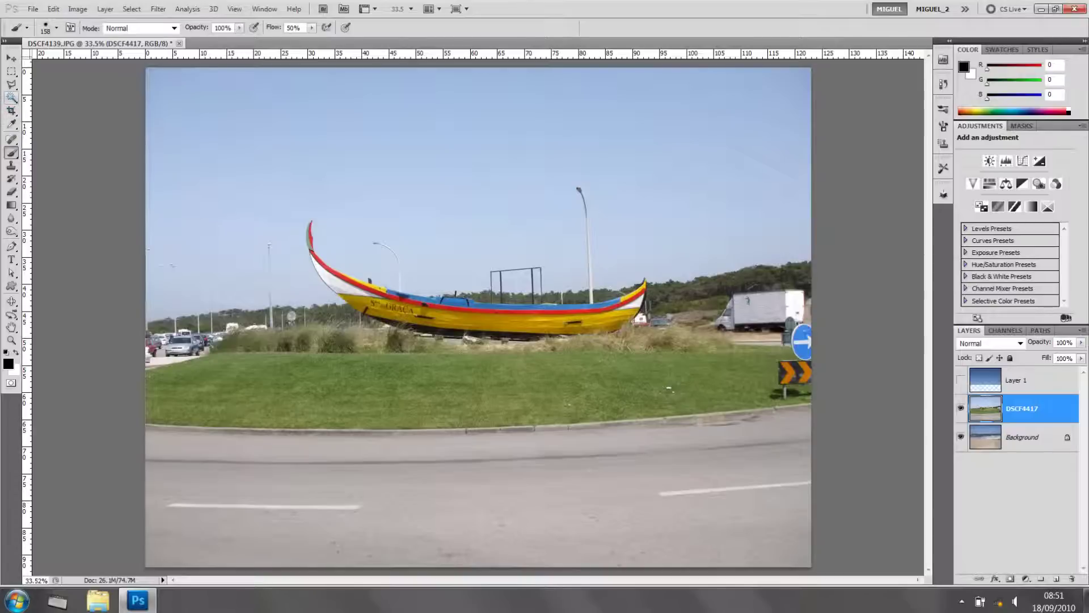
pyautogui.click(11, 97)
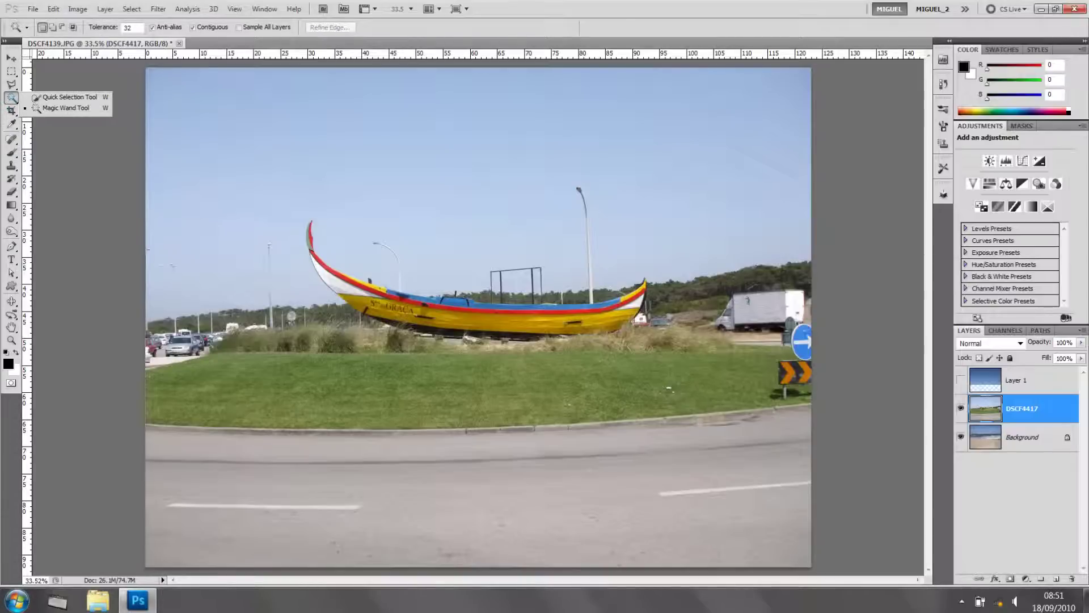
# Select the bow half of the boat with Quick Selection, from the curved tip along the white, red and yellow hull
pyautogui.scroll(8, 398, 247)
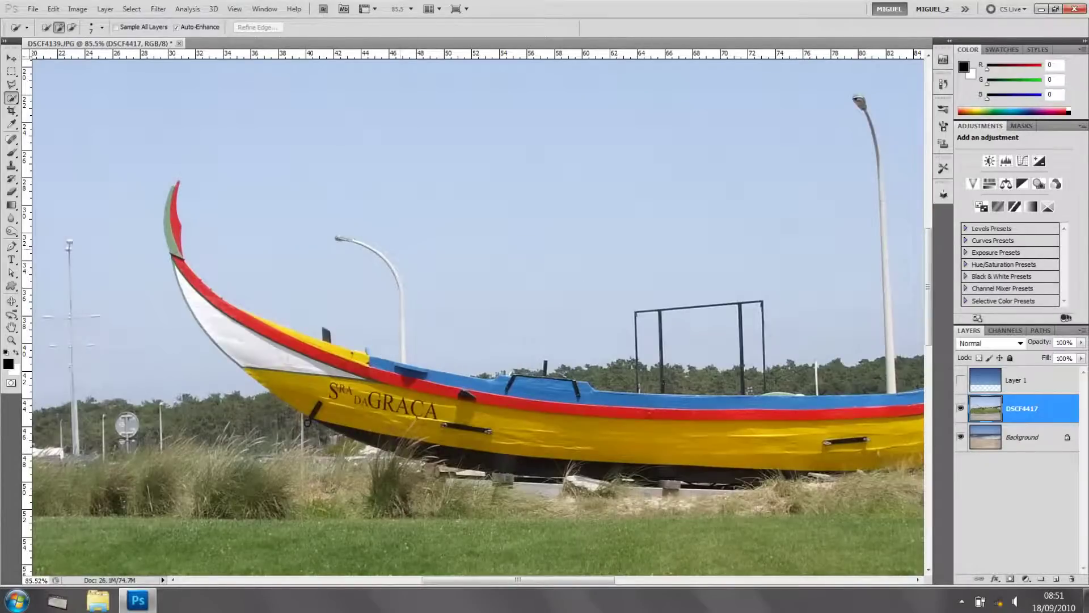
pyautogui.moveTo(96, 170); pyautogui.dragTo(105, 221)
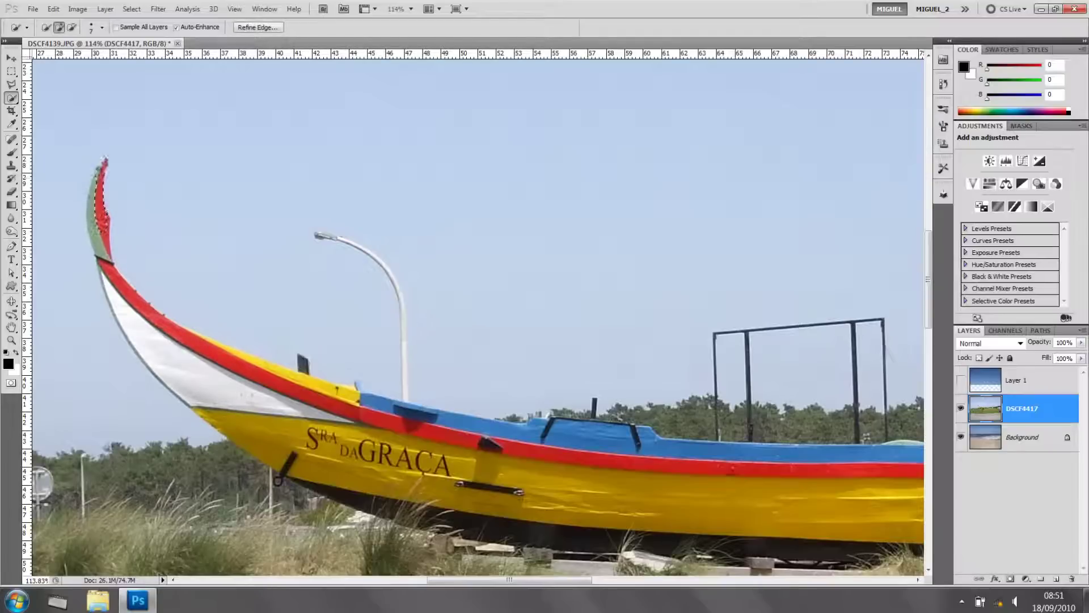
pyautogui.moveTo(107, 267); pyautogui.dragTo(192, 374)
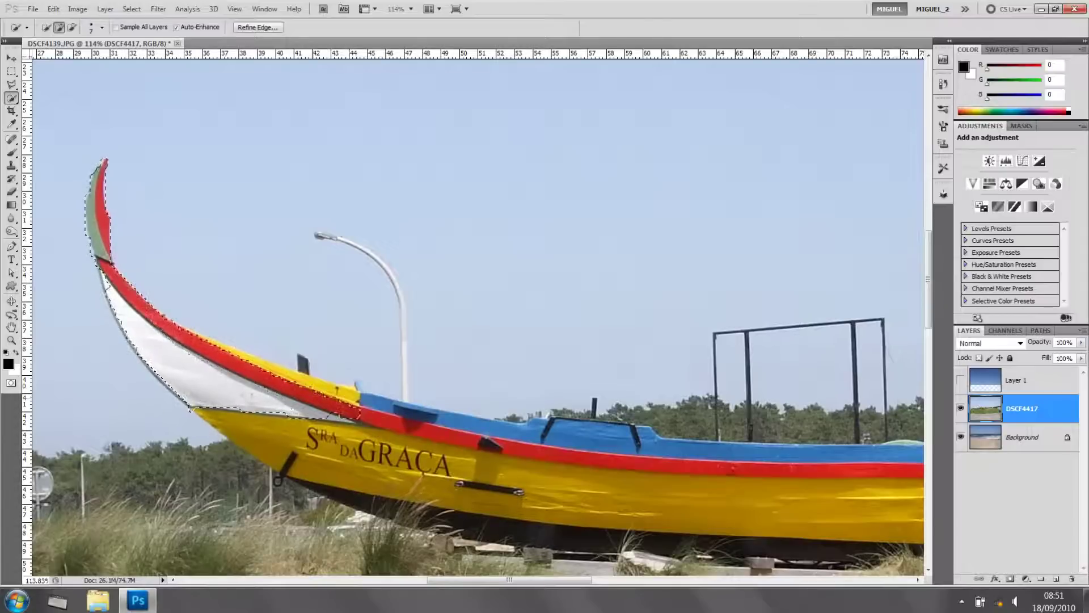
pyautogui.moveTo(165, 328); pyautogui.dragTo(357, 412)
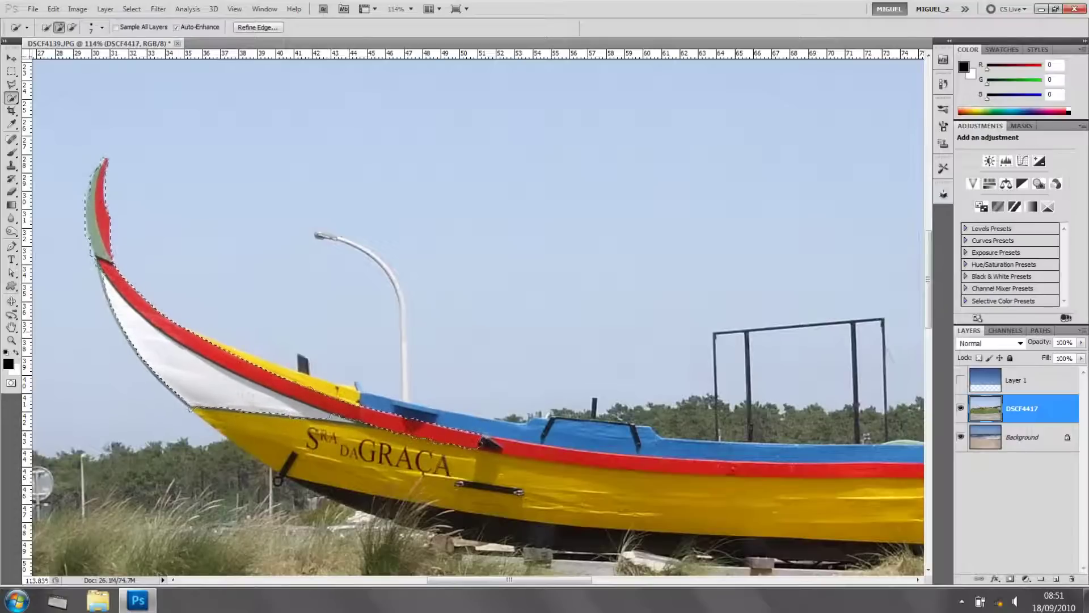
pyautogui.moveTo(244, 357)
pyautogui.mouseDown()
pyautogui.moveTo(339, 392)
pyautogui.moveTo(658, 469)
pyautogui.mouseUp()
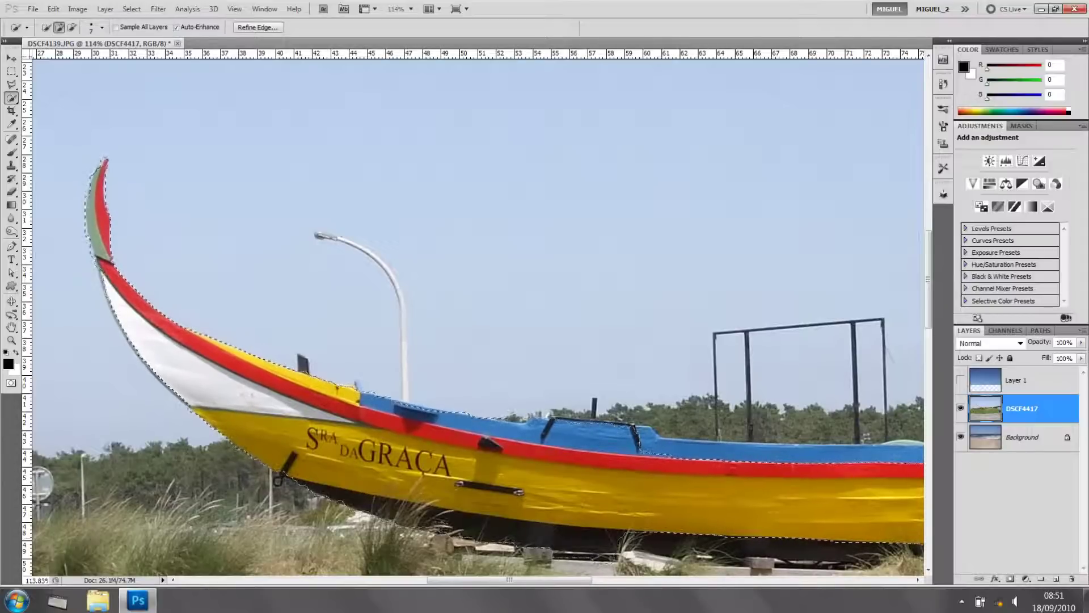
pyautogui.moveTo(397, 511); pyautogui.dragTo(596, 543)
# Extend the selection along the blue rim, the dark underside and the stern half of the boat
pyautogui.moveTo(601, 445); pyautogui.dragTo(261, 402)
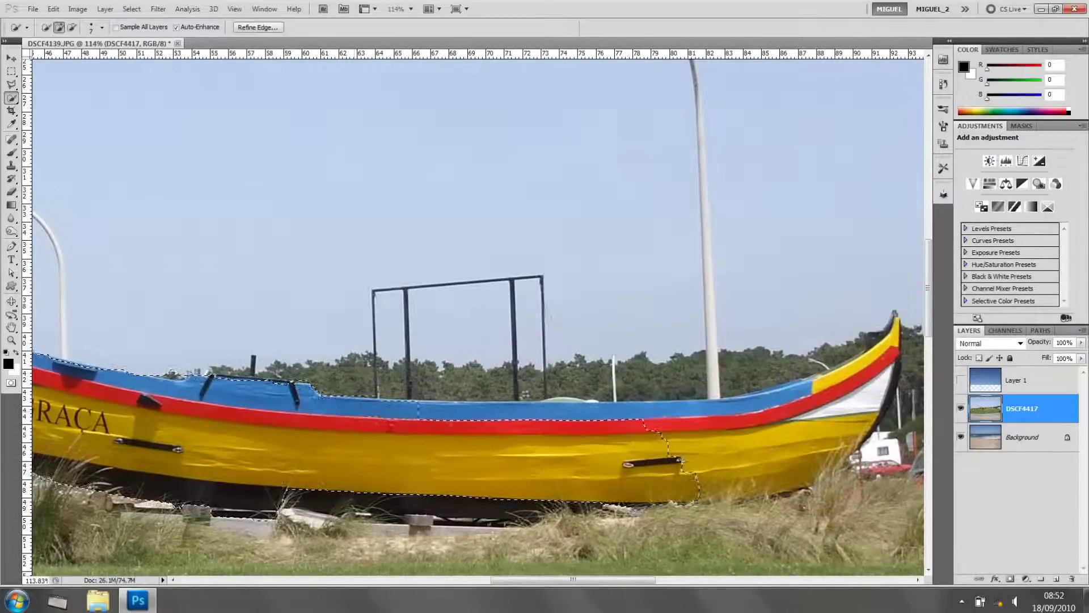
pyautogui.moveTo(309, 401); pyautogui.dragTo(407, 411)
pyautogui.moveTo(496, 411)
pyautogui.mouseDown()
pyautogui.moveTo(703, 410)
pyautogui.moveTo(823, 386)
pyautogui.mouseUp()
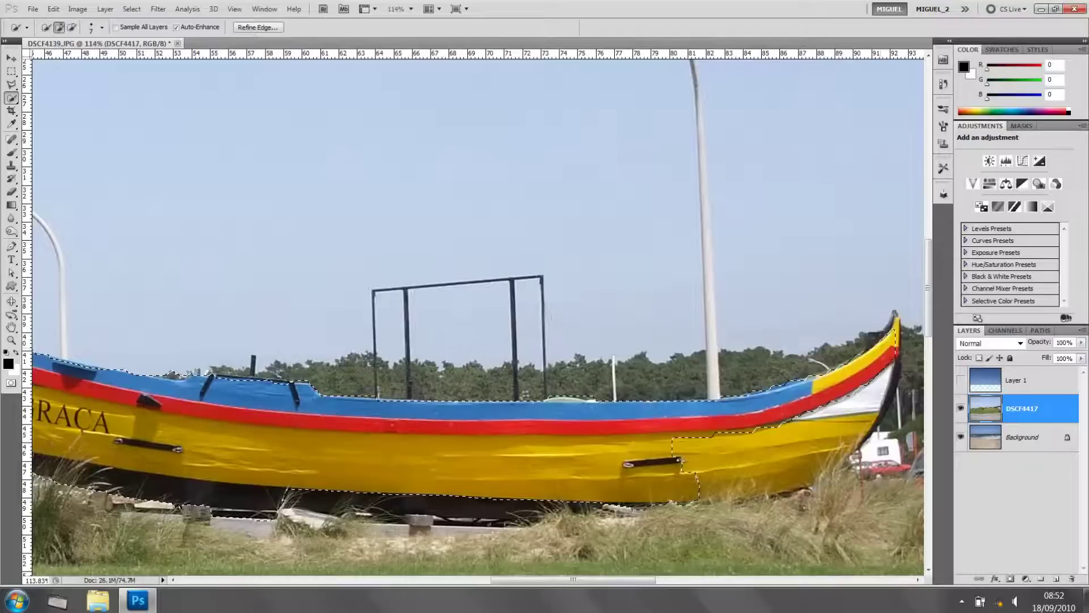
pyautogui.moveTo(306, 502); pyautogui.dragTo(511, 512)
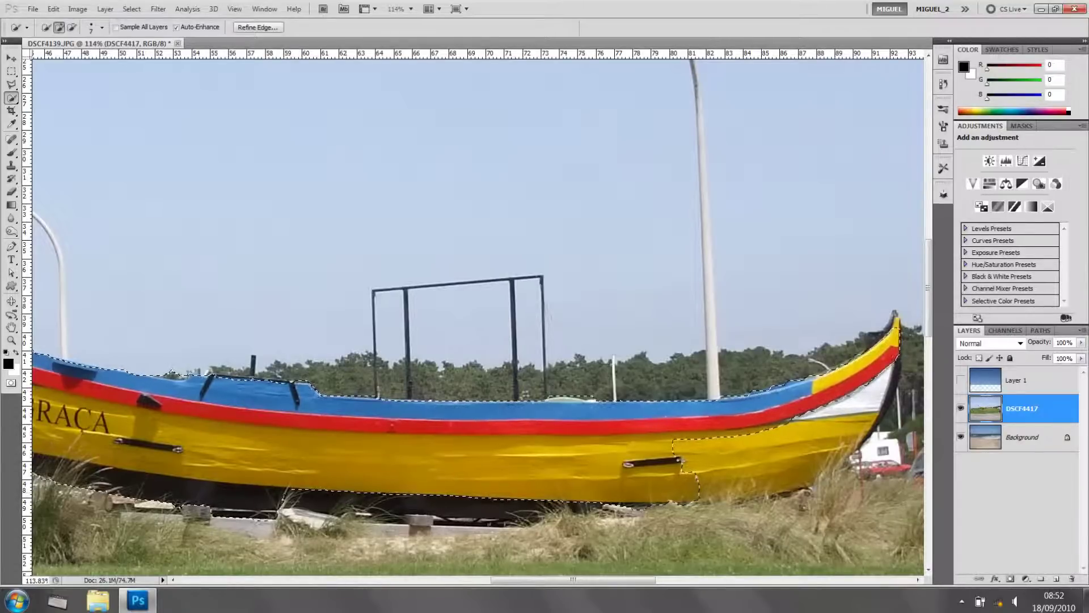
pyautogui.moveTo(695, 463)
pyautogui.mouseDown()
pyautogui.moveTo(794, 448)
pyautogui.moveTo(851, 423)
pyautogui.mouseUp()
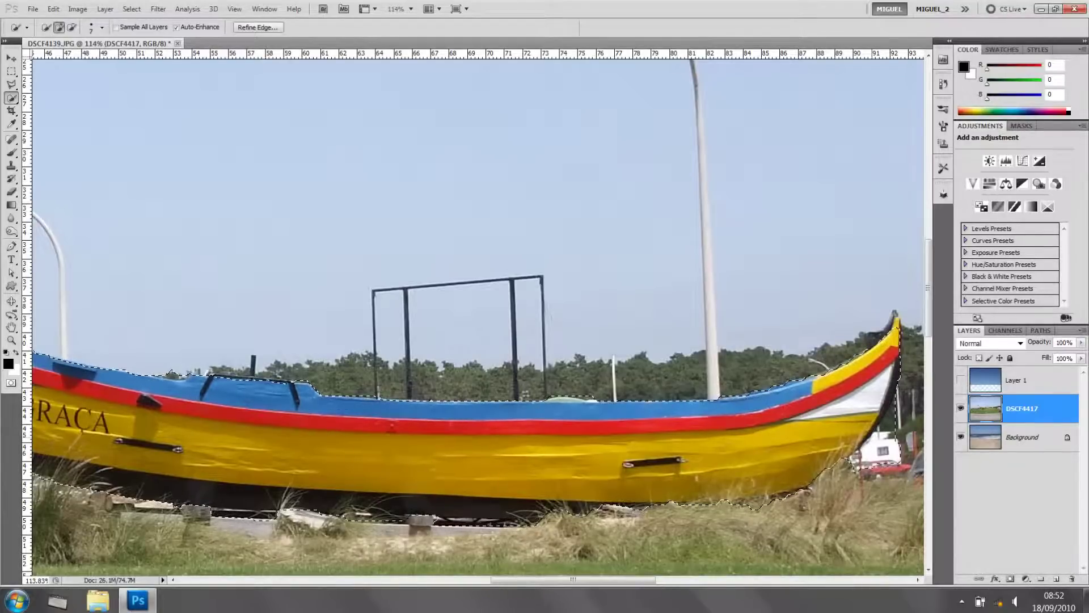
# Subtract the background and grass beside the lower edge of the stern from the boat selection
pyautogui.moveTo(573, 579); pyautogui.dragTo(615, 579)
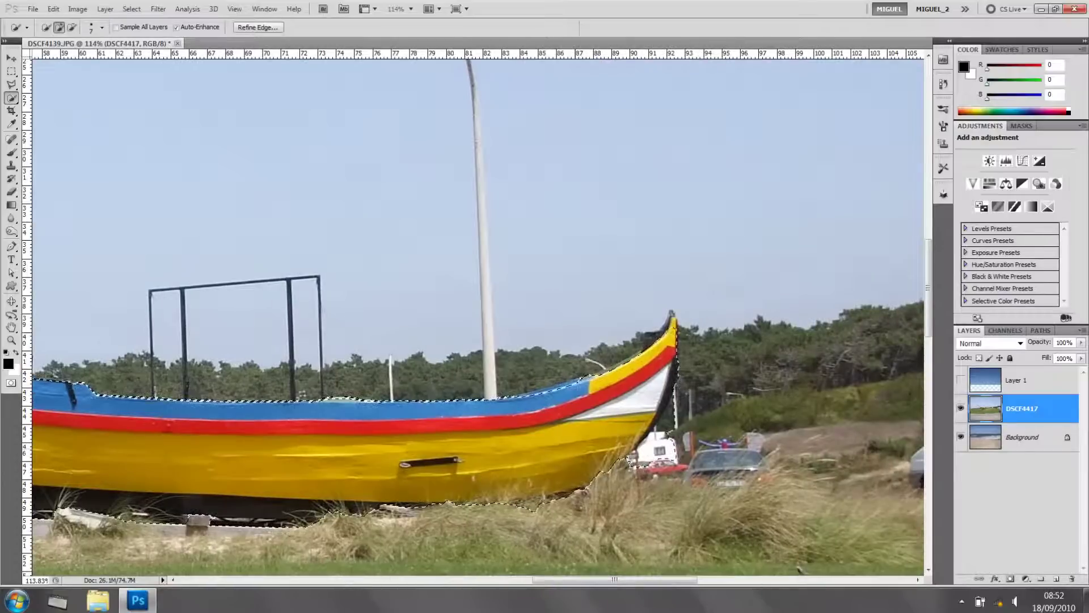
pyautogui.press('alt')
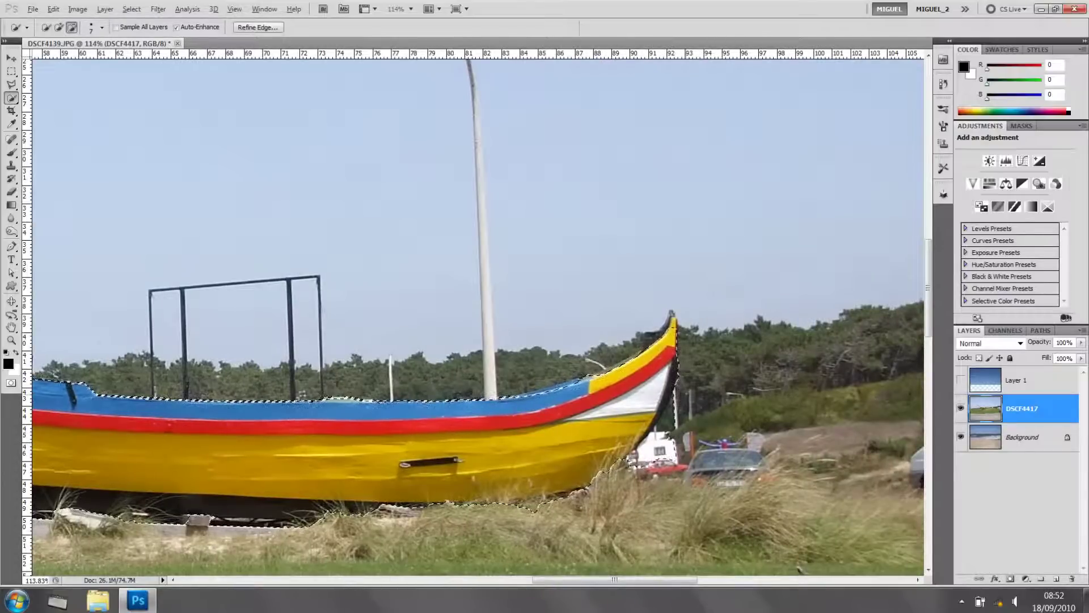
pyautogui.moveTo(653, 461); pyautogui.dragTo(638, 466)
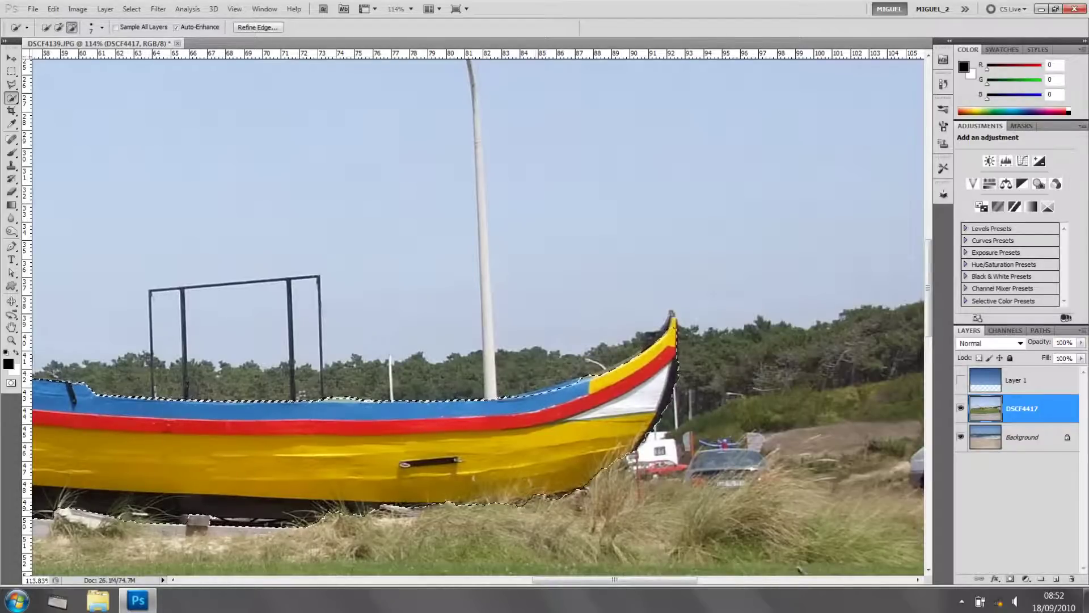
pyautogui.keyDown('alt'); pyautogui.click(610, 468); pyautogui.keyUp('alt')
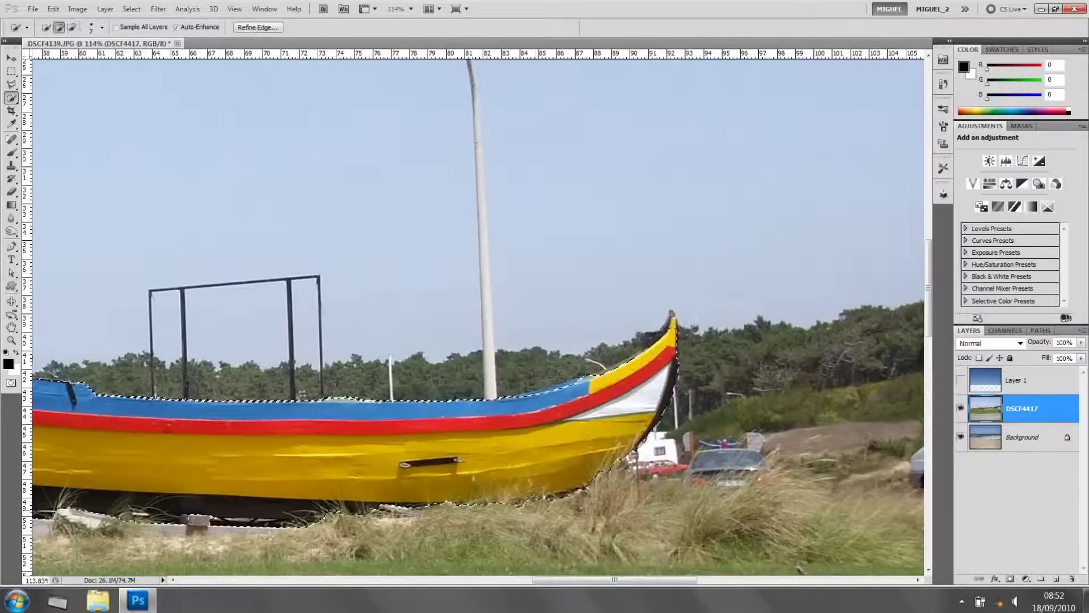
# Check the boat outline against the beach with DSCF4417 hidden, and add a layer mask to DSCF4417 from the selection
pyautogui.hotkey('ctrl', '0')
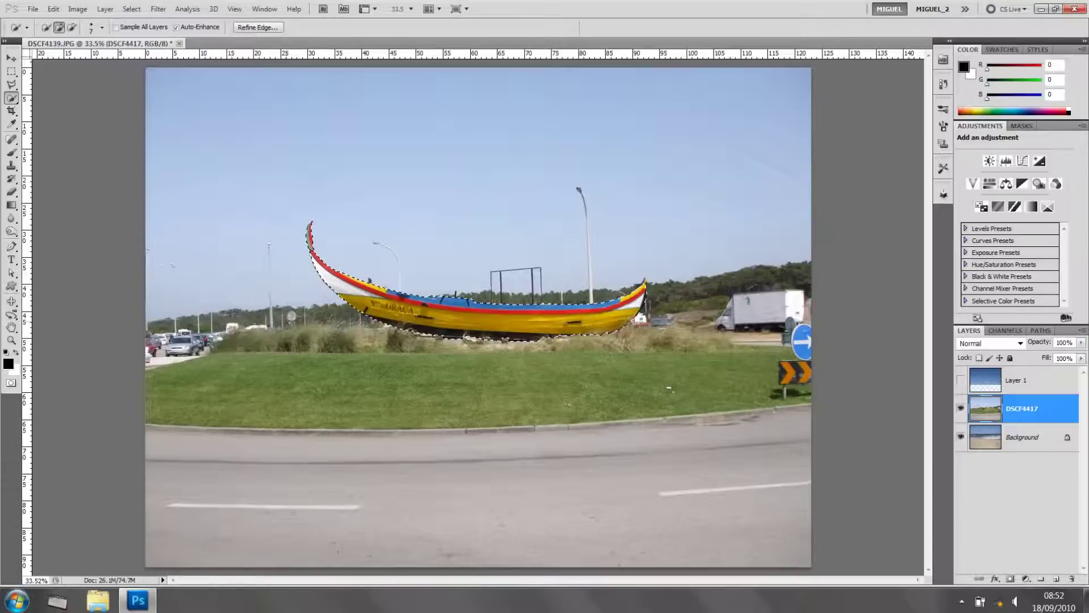
pyautogui.click(960, 407)
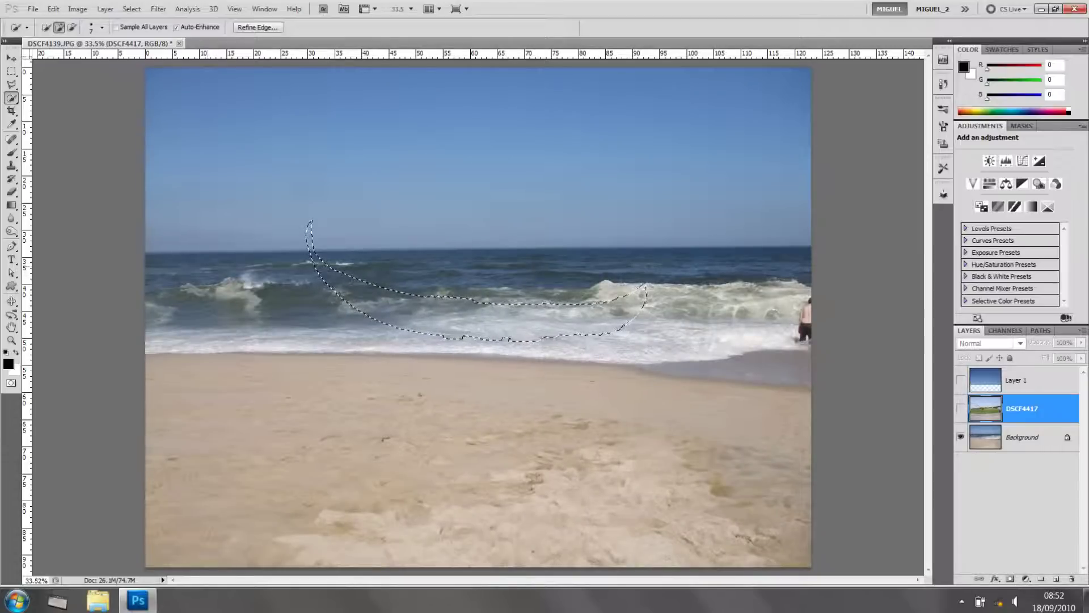
pyautogui.click(961, 408)
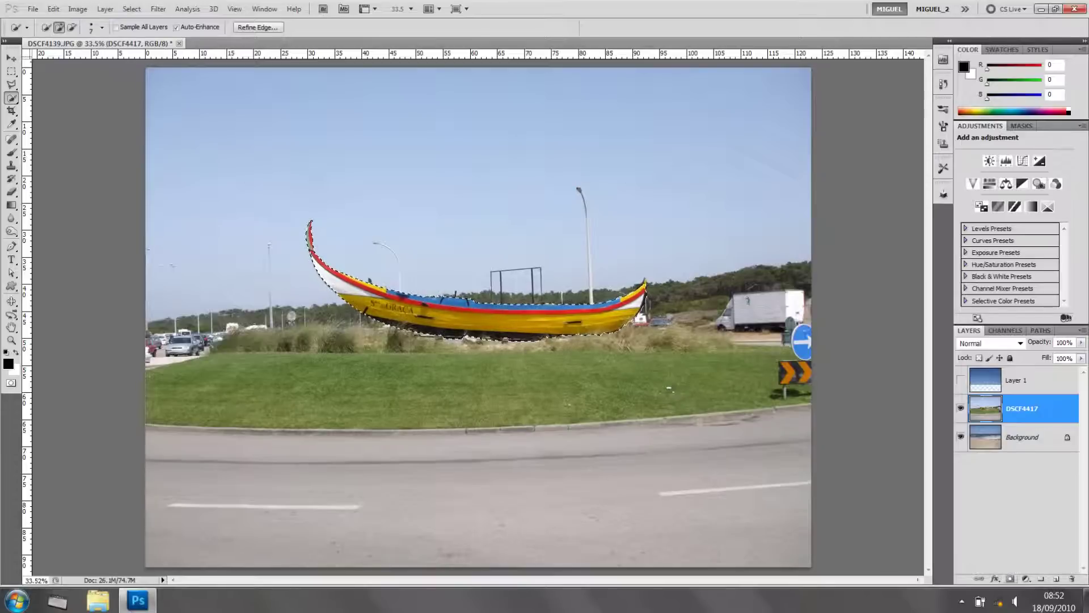
pyautogui.click(1009, 578)
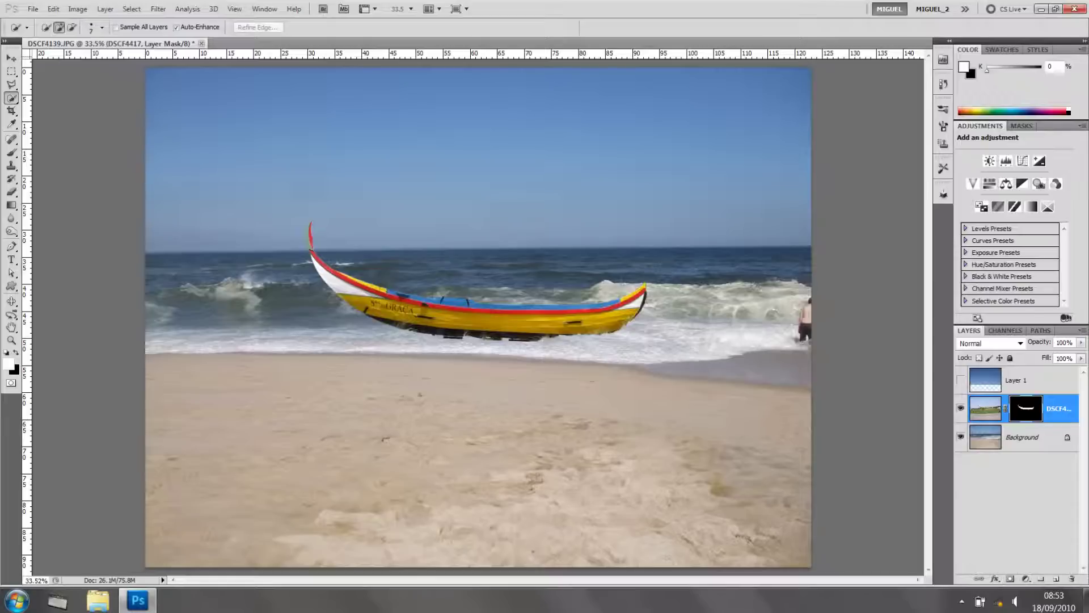
# Hide the masked DSCF4417 boat layer and show the blue sky of Layer 1
pyautogui.click(961, 409)
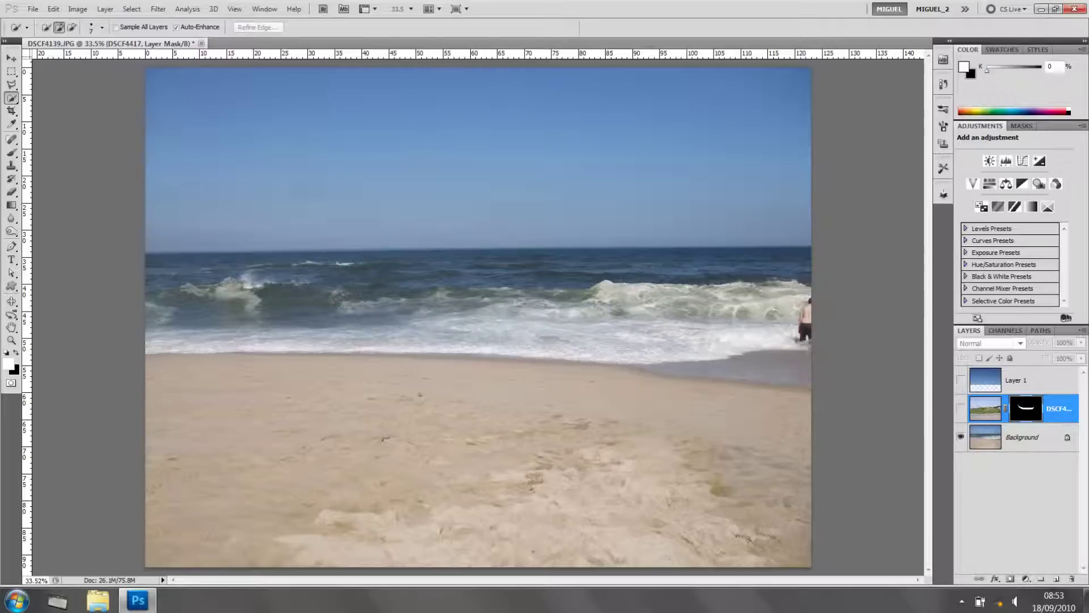
pyautogui.click(960, 380)
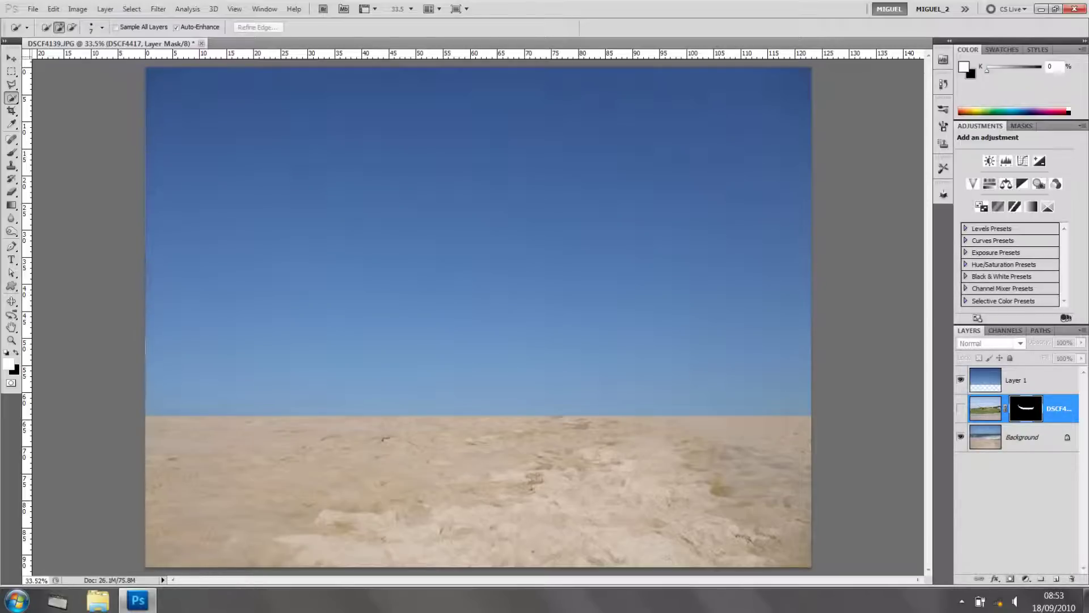
pyautogui.click(961, 380)
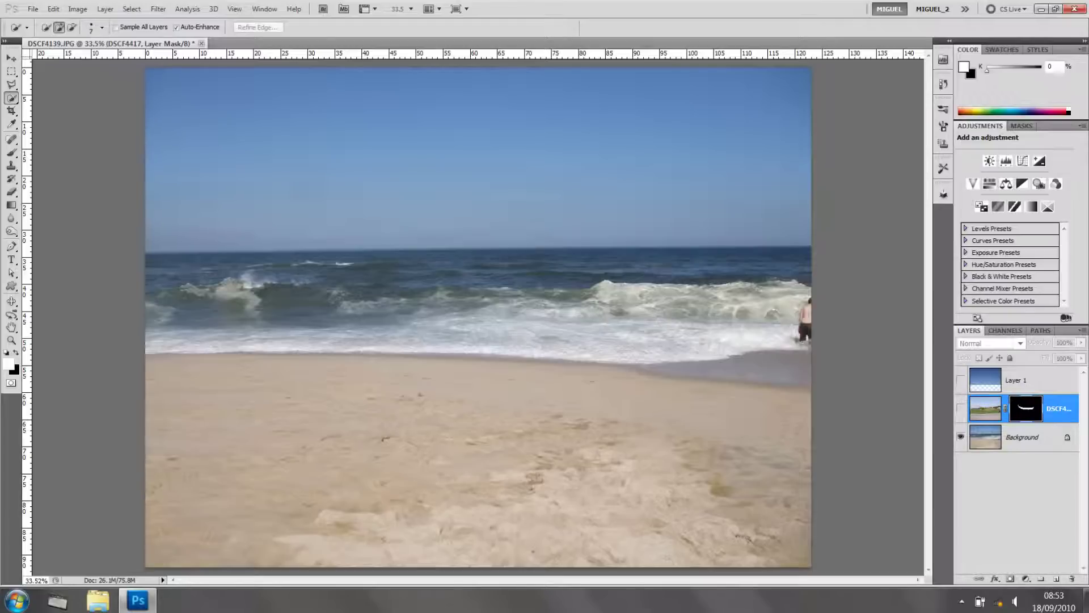
pyautogui.click(960, 380)
pyautogui.click(961, 380)
pyautogui.click(961, 380)
# Add a white layer mask to Layer 1 and set up the Brush tool with black as the foreground colour
pyautogui.click(1015, 380)
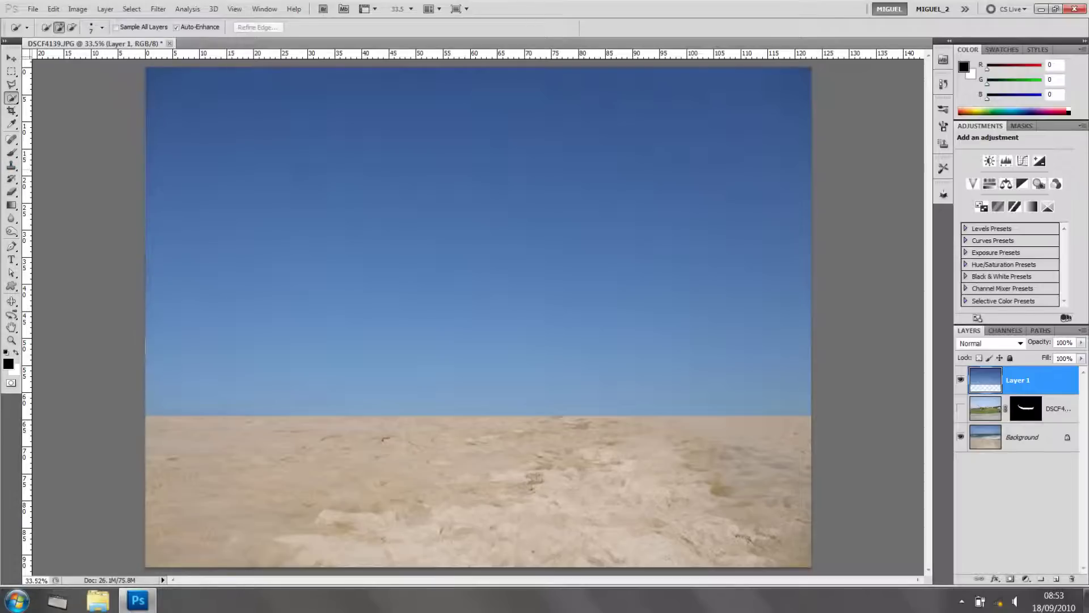
pyautogui.press('b')
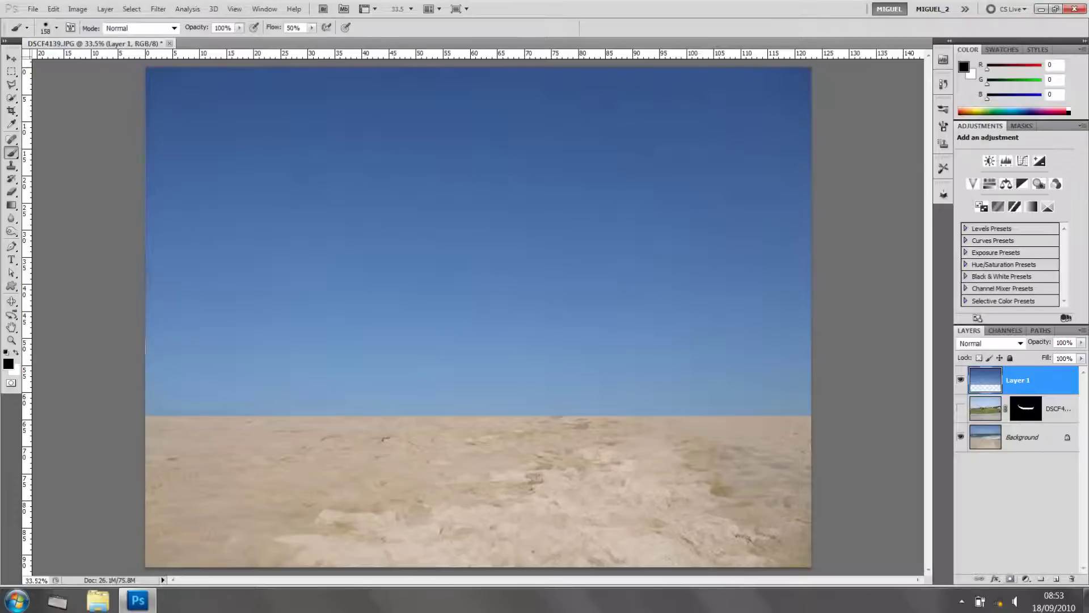
pyautogui.click(1011, 579)
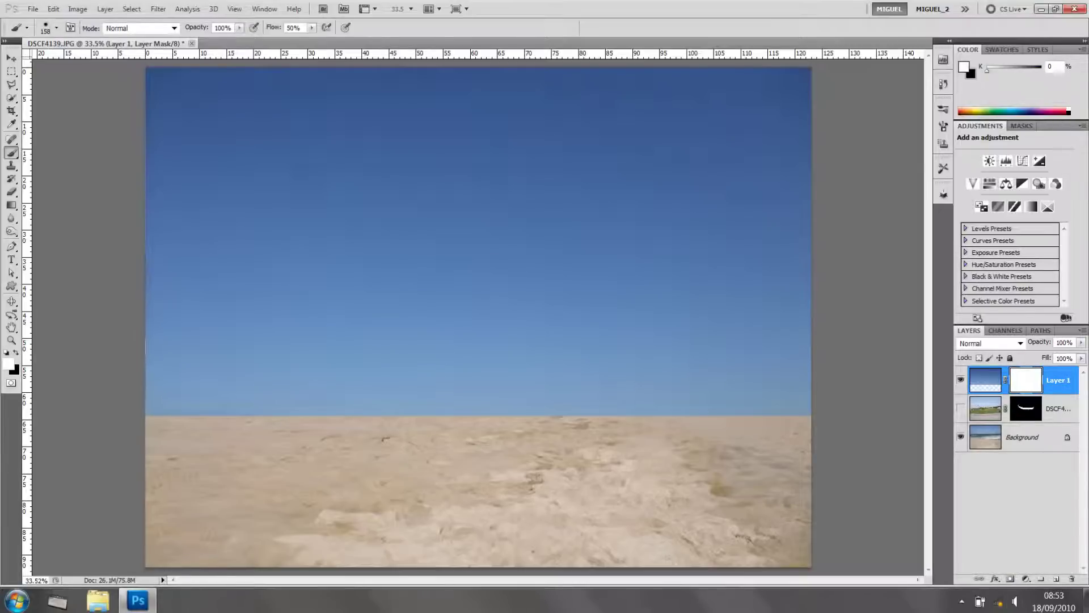
pyautogui.press('x')
# Try black brush strokes on Layer 1's mask in the sky and above the sand edge, and undo them
pyautogui.moveTo(430, 169)
pyautogui.mouseDown()
pyautogui.moveTo(389, 189)
pyautogui.moveTo(464, 182)
pyautogui.moveTo(439, 141)
pyautogui.moveTo(386, 139)
pyautogui.moveTo(375, 173)
pyautogui.moveTo(331, 175)
pyautogui.moveTo(357, 161)
pyautogui.moveTo(328, 171)
pyautogui.moveTo(355, 149)
pyautogui.moveTo(355, 190)
pyautogui.mouseUp()
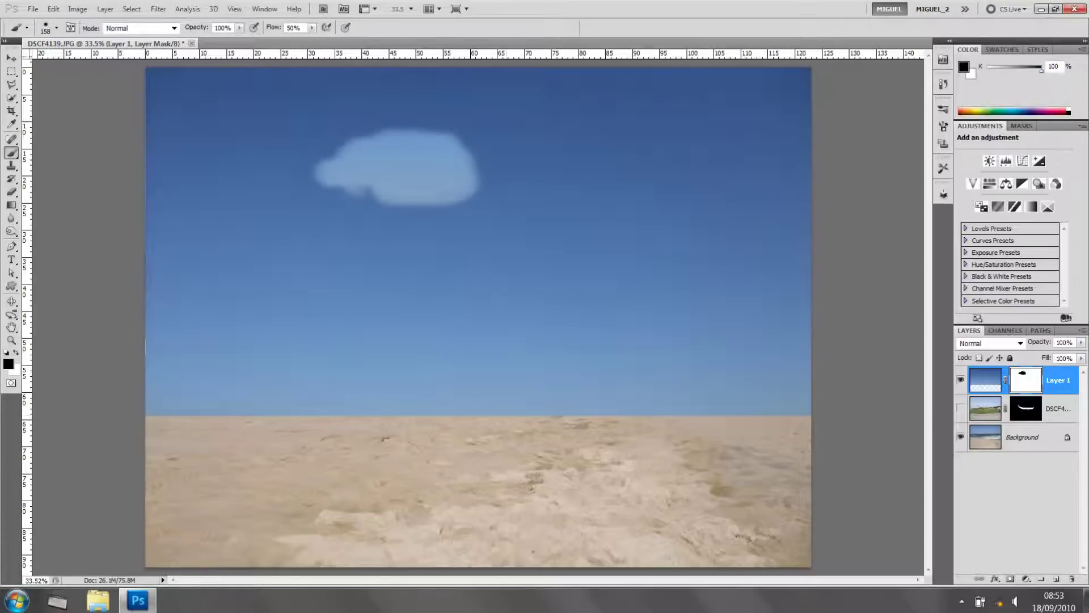
pyautogui.moveTo(502, 413)
pyautogui.mouseDown()
pyautogui.moveTo(501, 352)
pyautogui.moveTo(516, 372)
pyautogui.mouseUp()
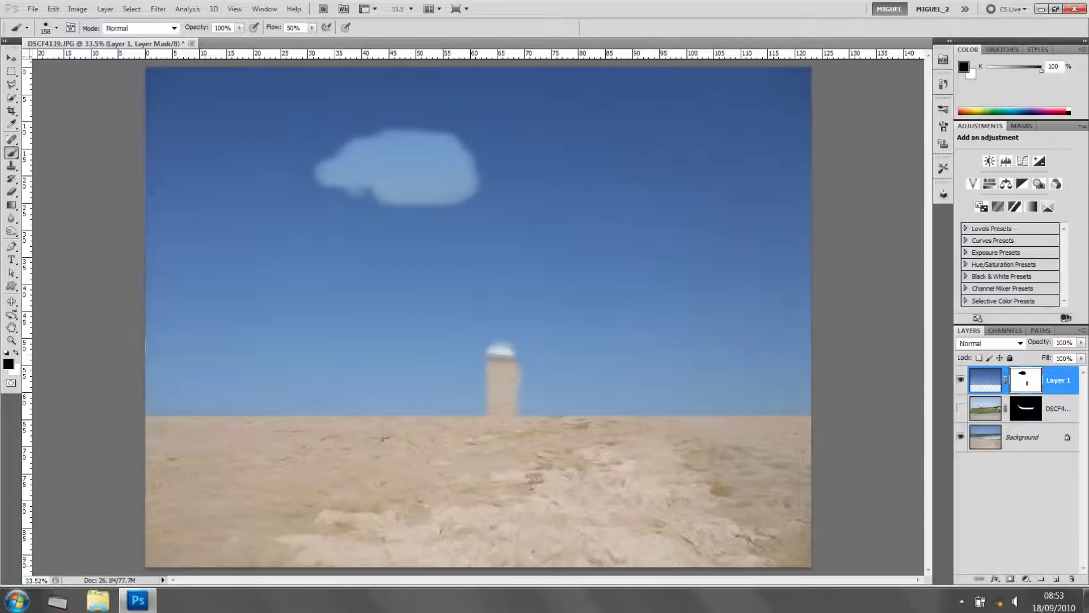
pyautogui.hotkey('ctrl', 'alt', 'z')
pyautogui.hotkey('ctrl', 'alt', 'z')
pyautogui.hotkey('ctrl', 'alt', 'z')
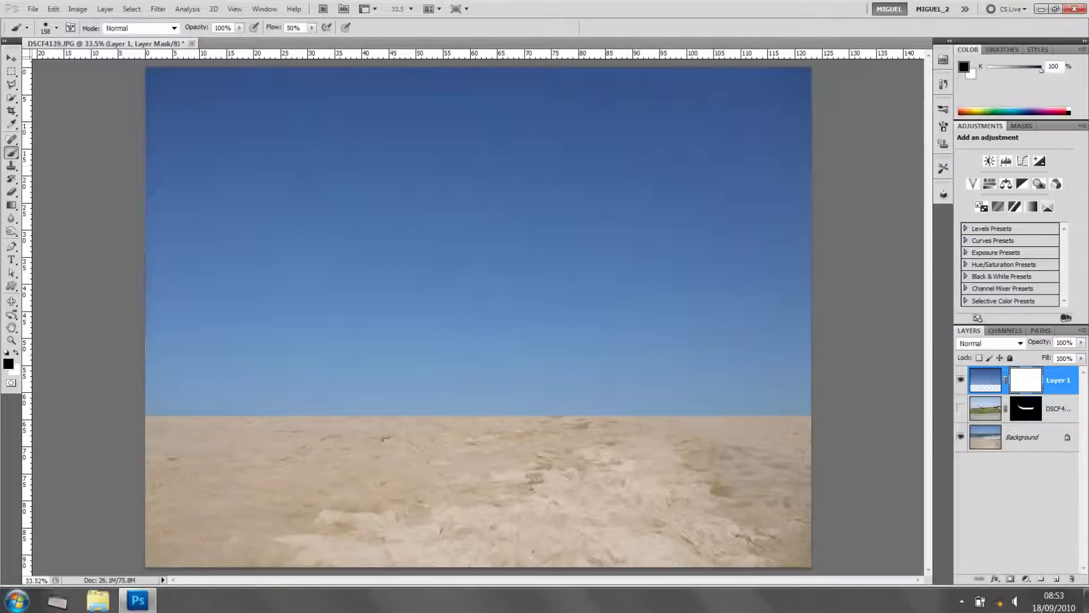
# Draw short upward black-to-transparent linear gradients on Layer 1's mask, ending at the sea horizon, to blend the sky into the beach
pyautogui.press('g')
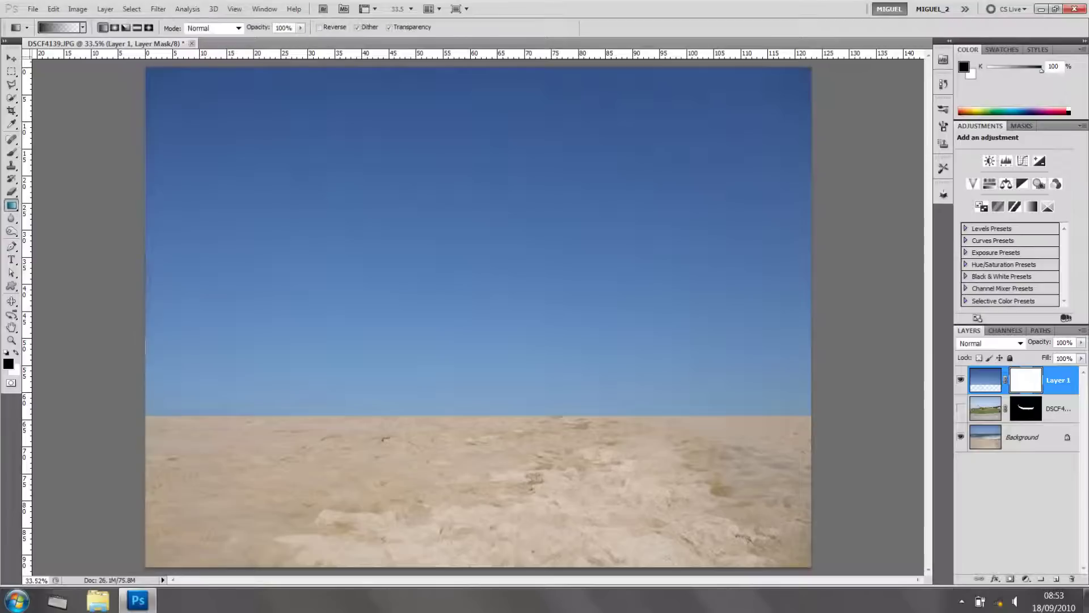
pyautogui.rightClick(11, 205)
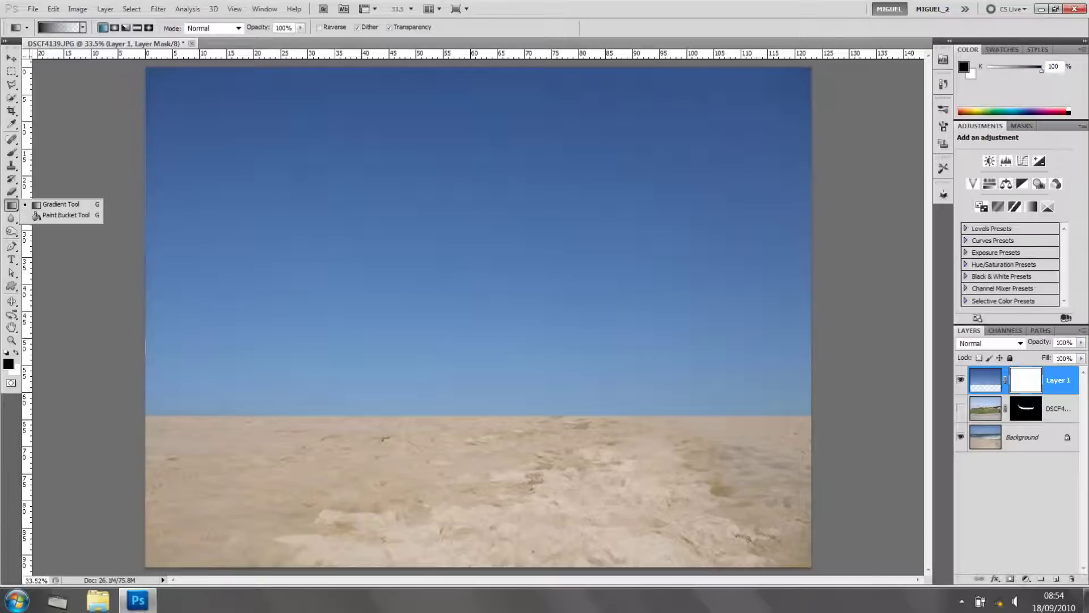
pyautogui.press('Escape')
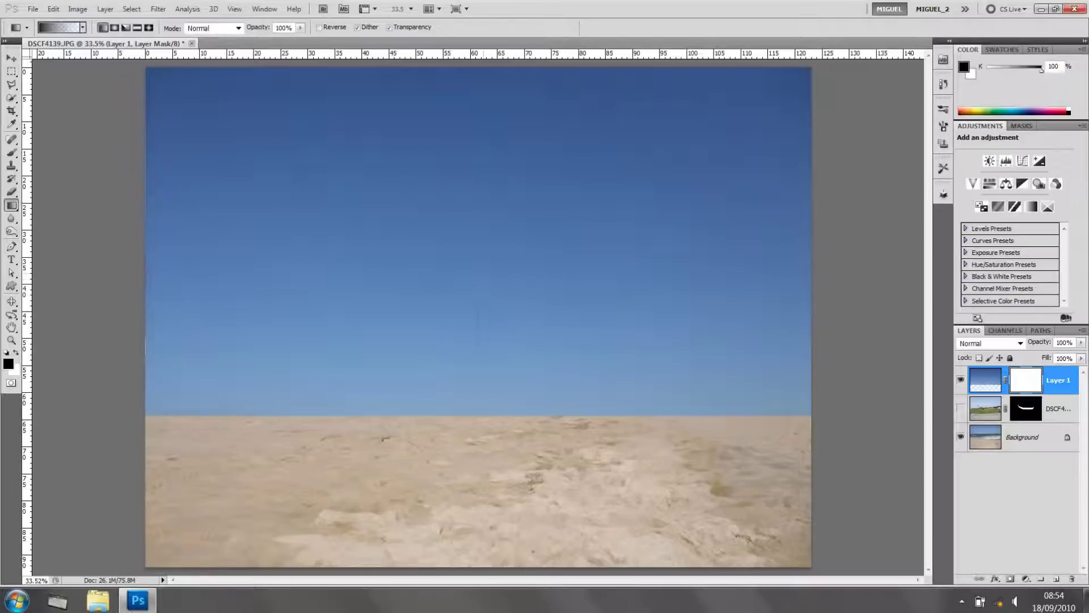
pyautogui.moveTo(478, 345); pyautogui.dragTo(482, 275)
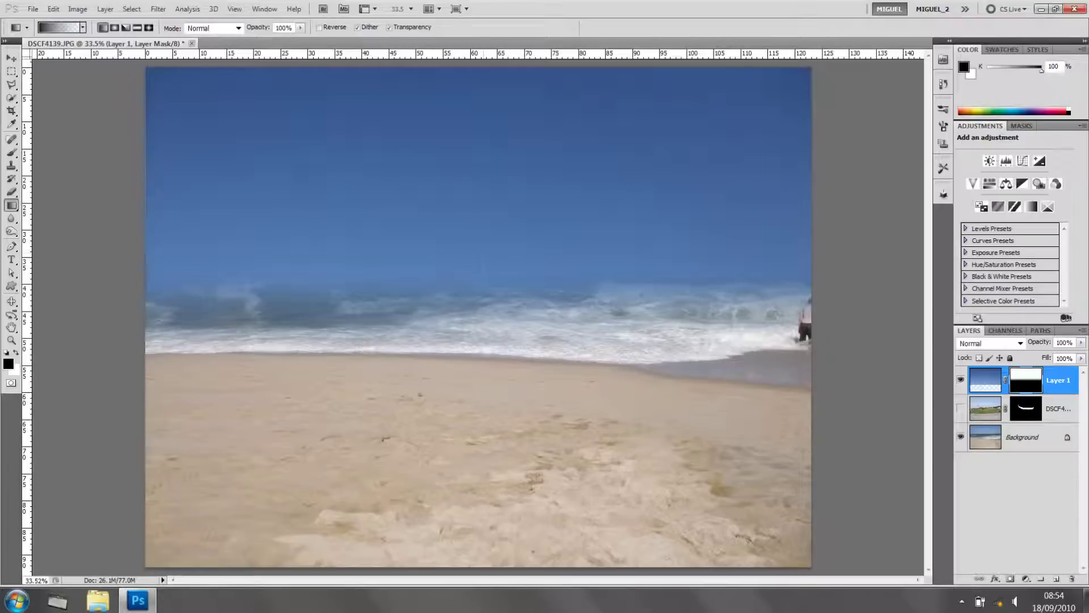
pyautogui.moveTo(483, 274); pyautogui.dragTo(483, 253)
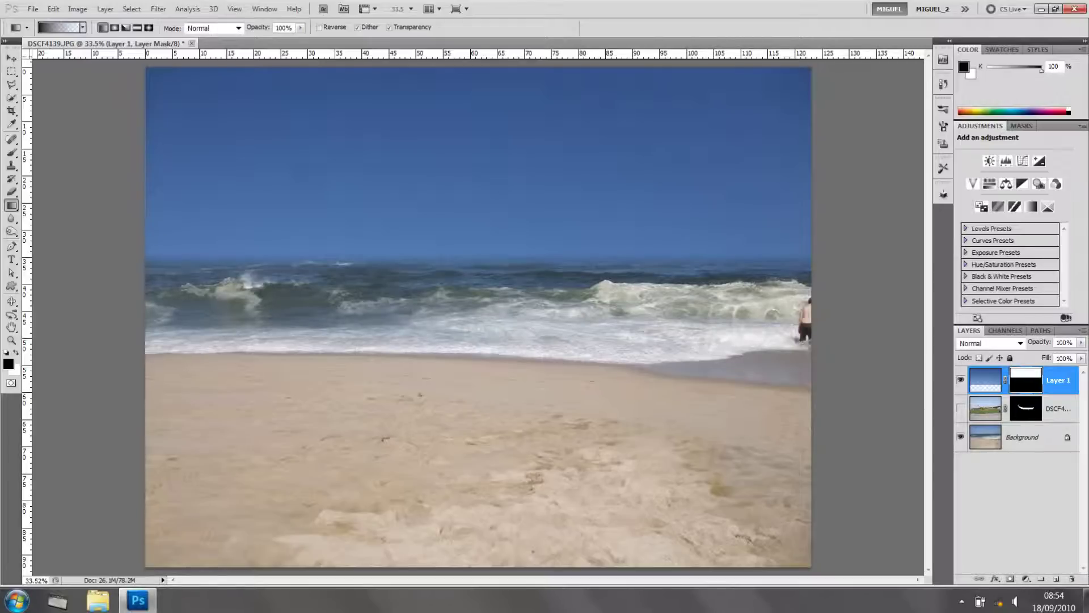
# Compare the beach with Layer 1 hidden and shown, and make the layer's image active instead of its mask
pyautogui.click(960, 380)
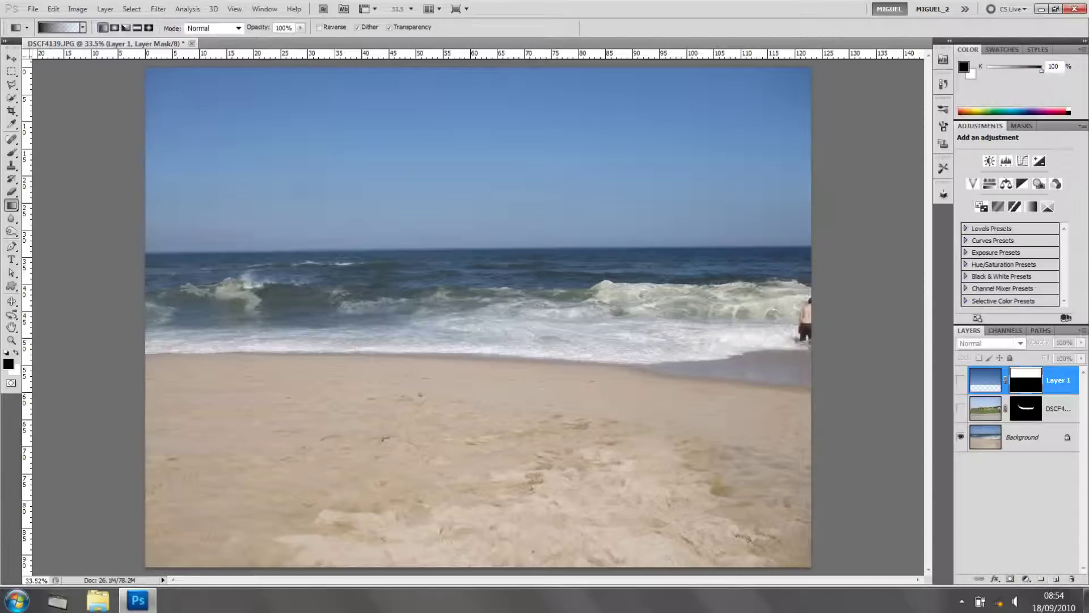
pyautogui.click(985, 379)
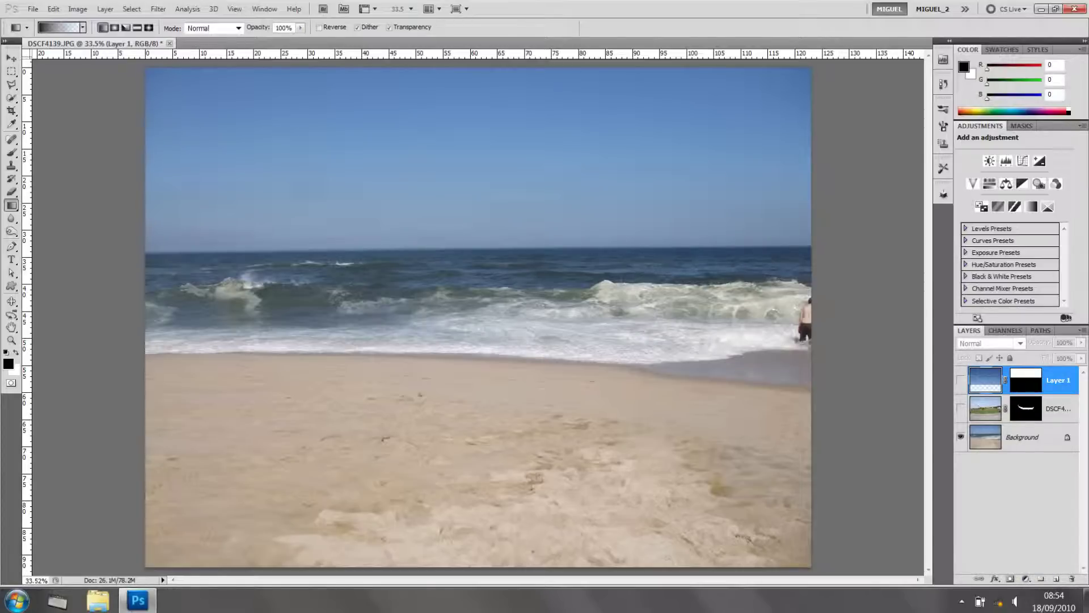
pyautogui.click(960, 379)
# Activate the Horizontal Type tool
pyautogui.press('t')
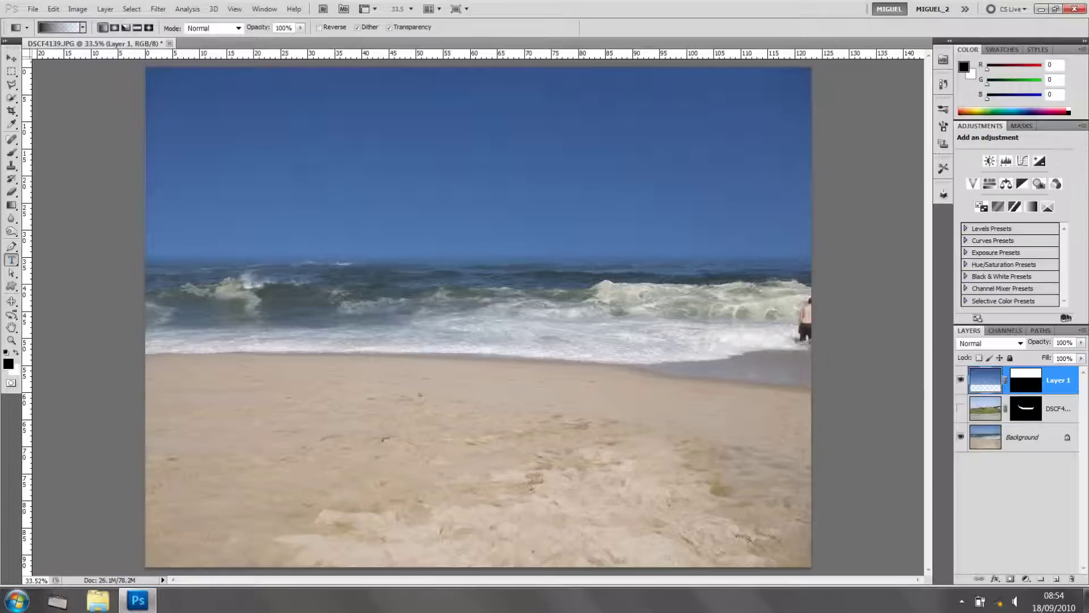
pyautogui.click(11, 260)
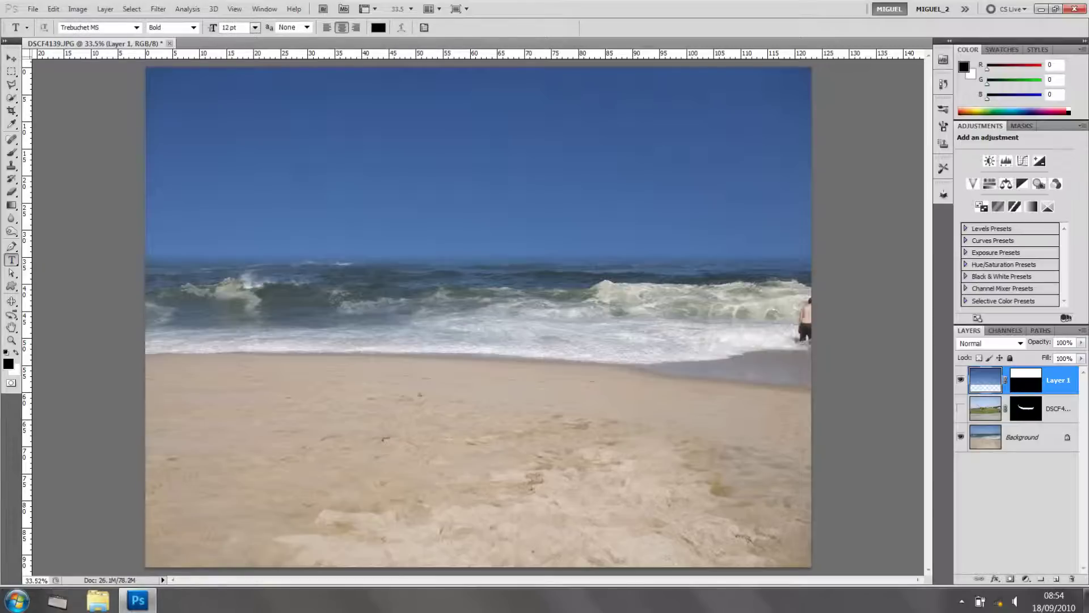